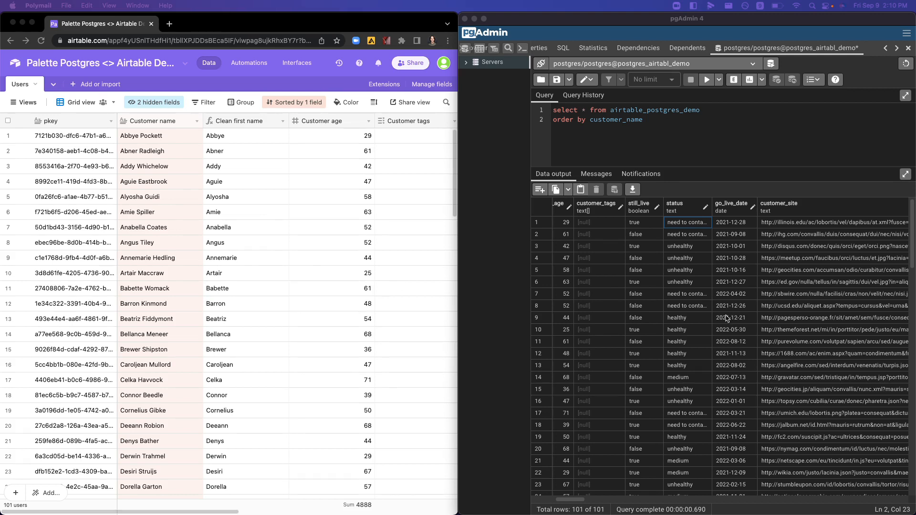
# Step: Review the columns of the Airtable Users grid and compare them with the query output in pgAdmin
pyautogui.click(258, 217)
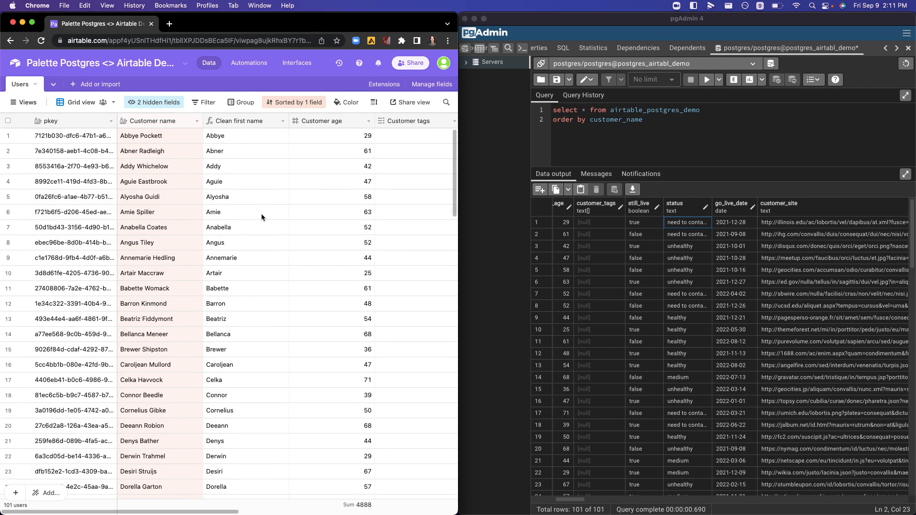
pyautogui.hscroll(2, 212, 161)
pyautogui.hscroll(5, 213, 161)
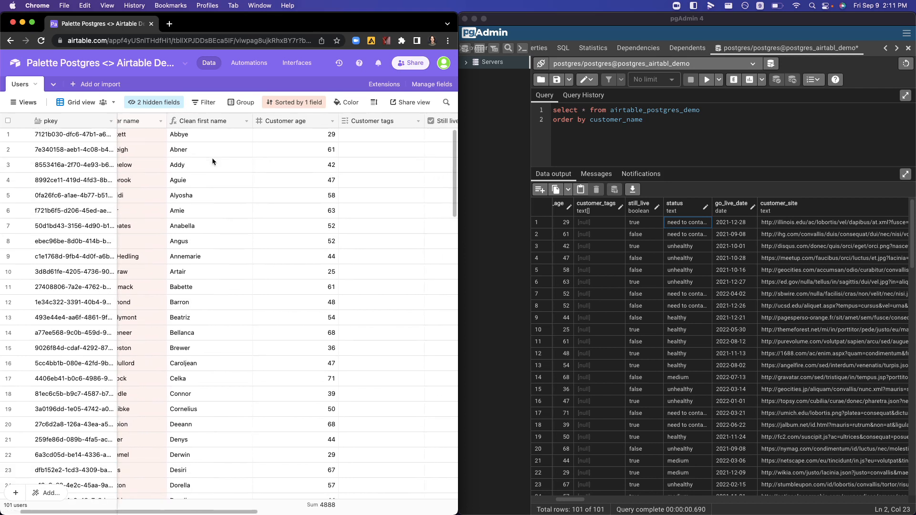
pyautogui.hscroll(8, 212, 161)
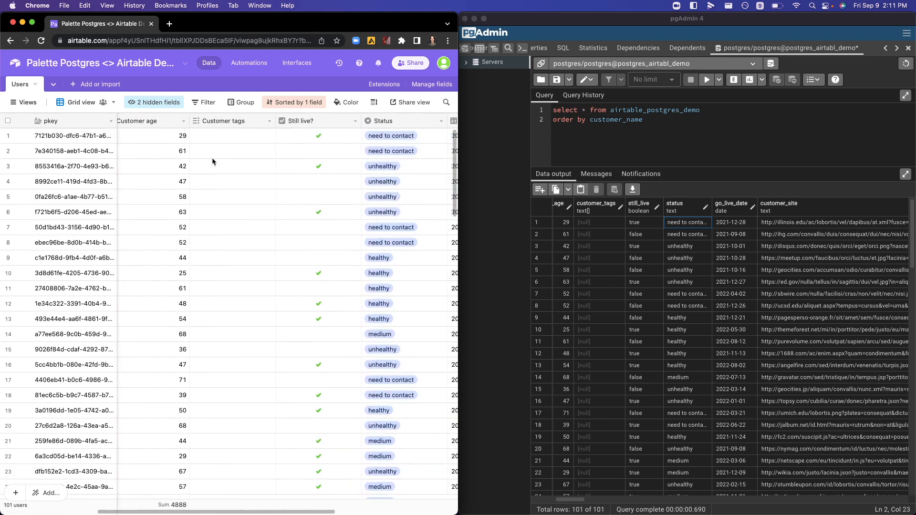
pyautogui.hscroll(3, 212, 161)
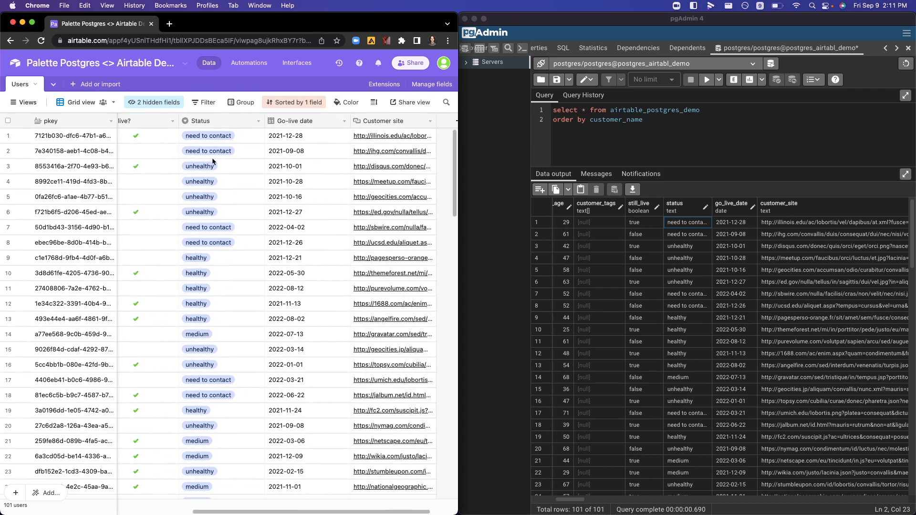
pyautogui.hscroll(-16, 212, 158)
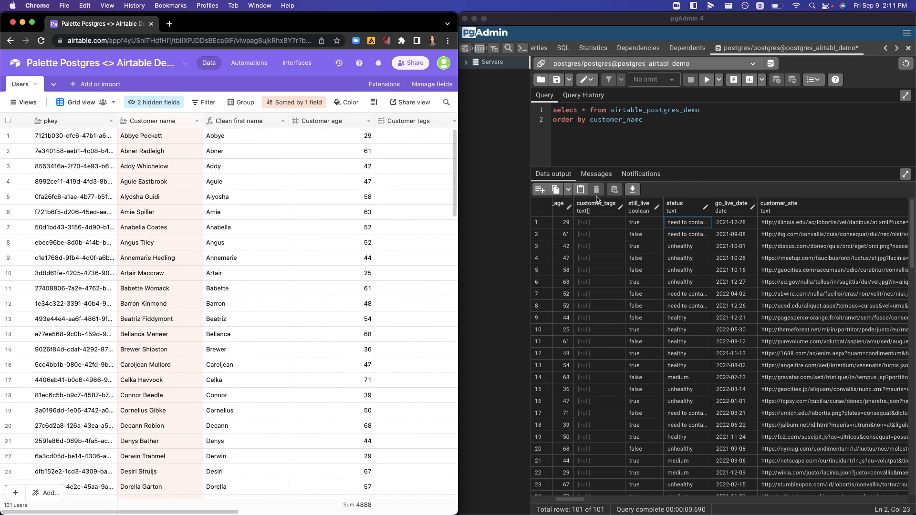
pyautogui.click(669, 225)
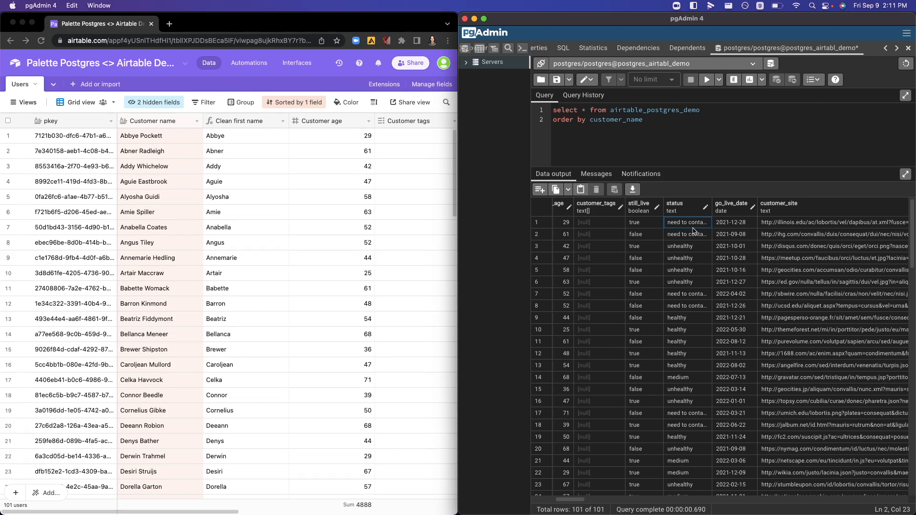
pyautogui.hscroll(-10, 694, 231)
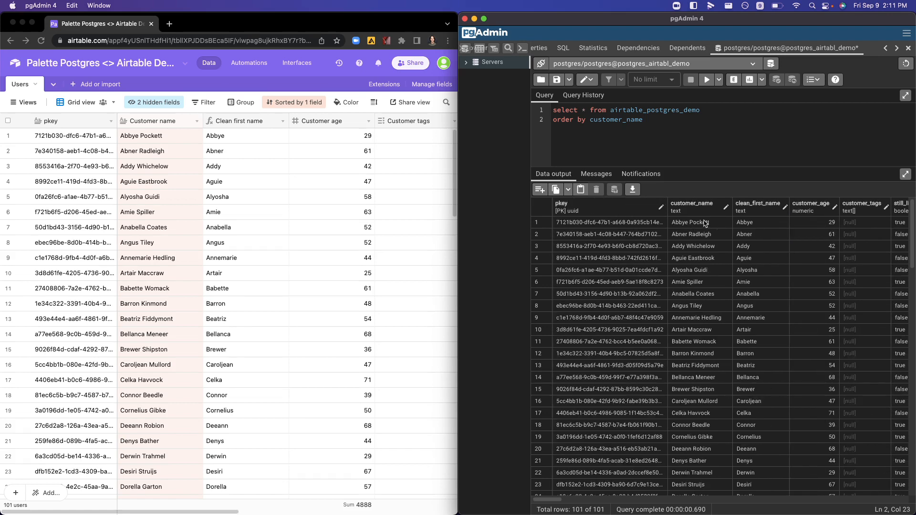
pyautogui.hscroll(10, 720, 229)
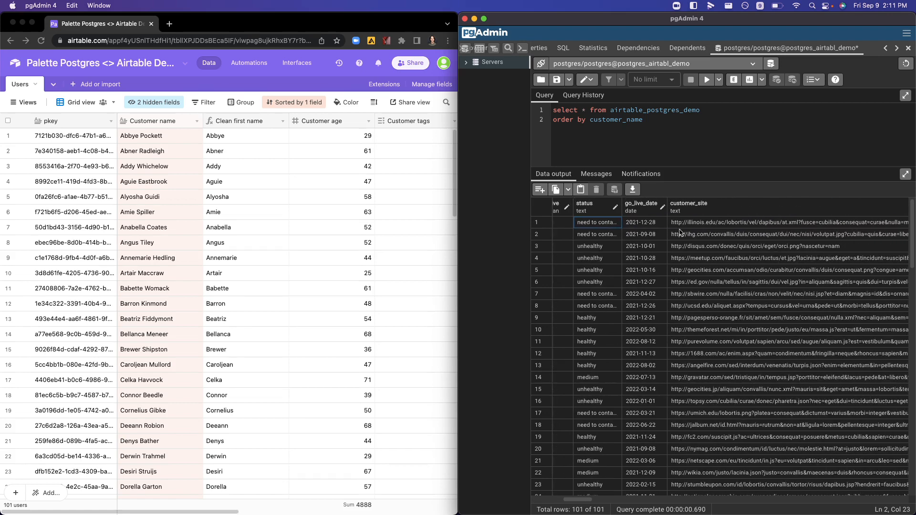
# Step: Set the go_live_date of the first row in the query output to 2021-12-15
pyautogui.doubleClick(692, 227)
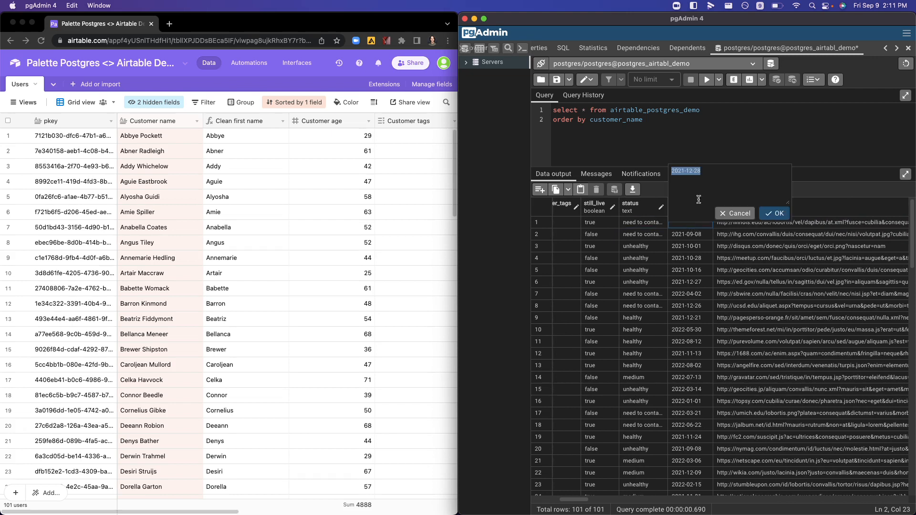
pyautogui.click(707, 170)
pyautogui.press('BackSpace')
pyautogui.press('BackSpace')
pyautogui.write('15')
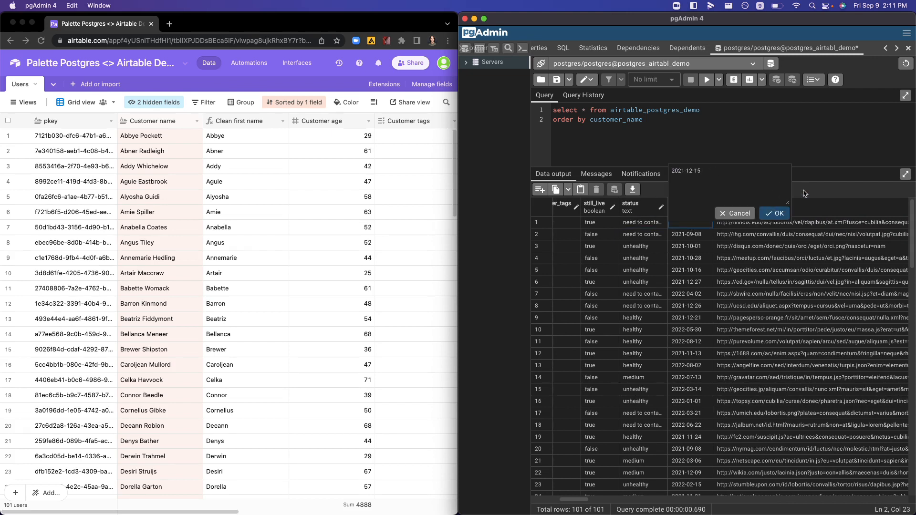
pyautogui.click(775, 213)
# Step: Set the status of the first row in the query output to healthy
pyautogui.doubleClick(645, 225)
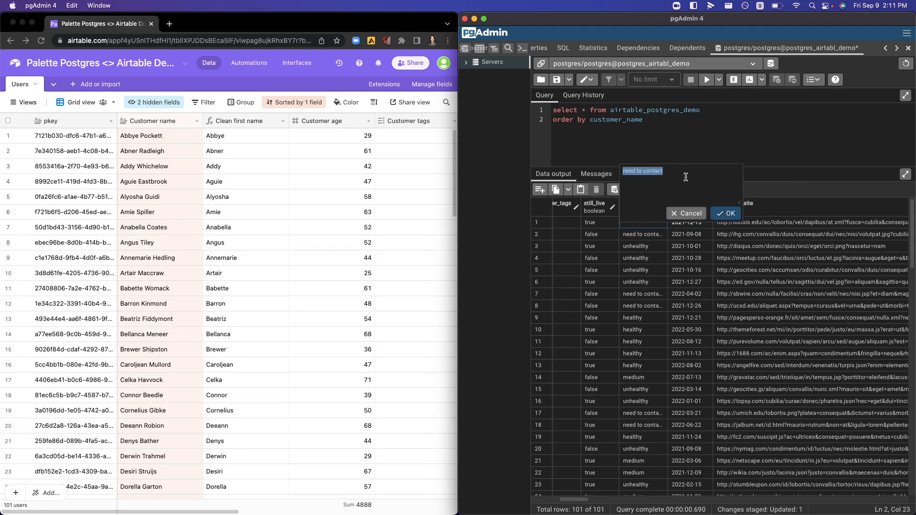
pyautogui.write('healthy')
pyautogui.click(729, 215)
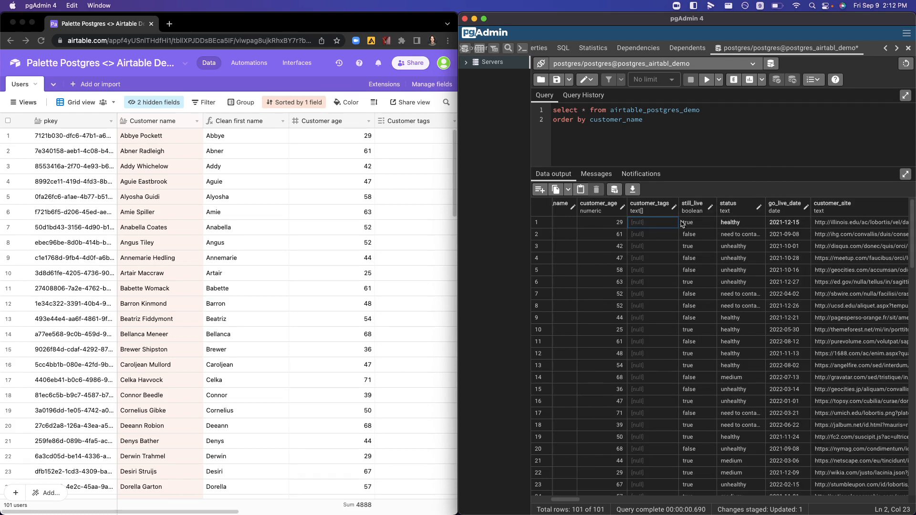
# Step: Set the first row's customer_tags to {paid plan, power user} and save the data changes to the database
pyautogui.doubleClick(638, 224)
pyautogui.write('{pa')
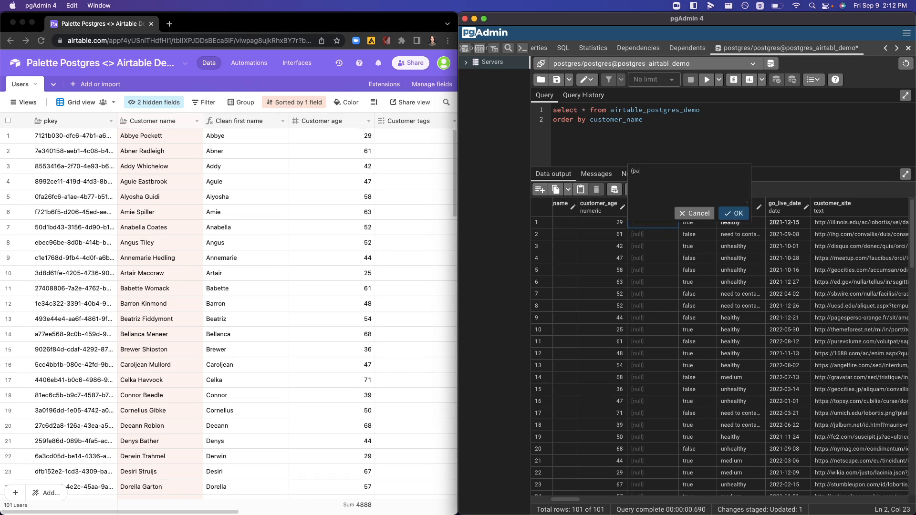
pyautogui.write('id plan, power user}')
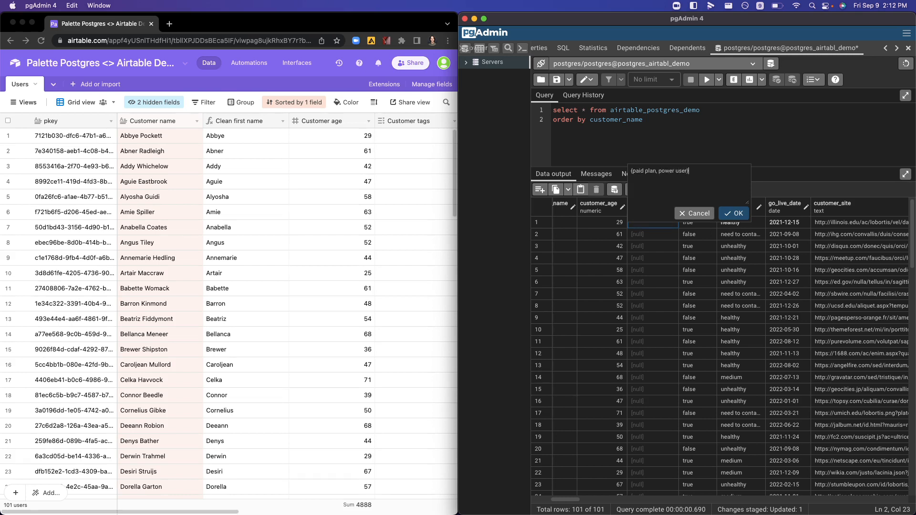
pyautogui.click(735, 213)
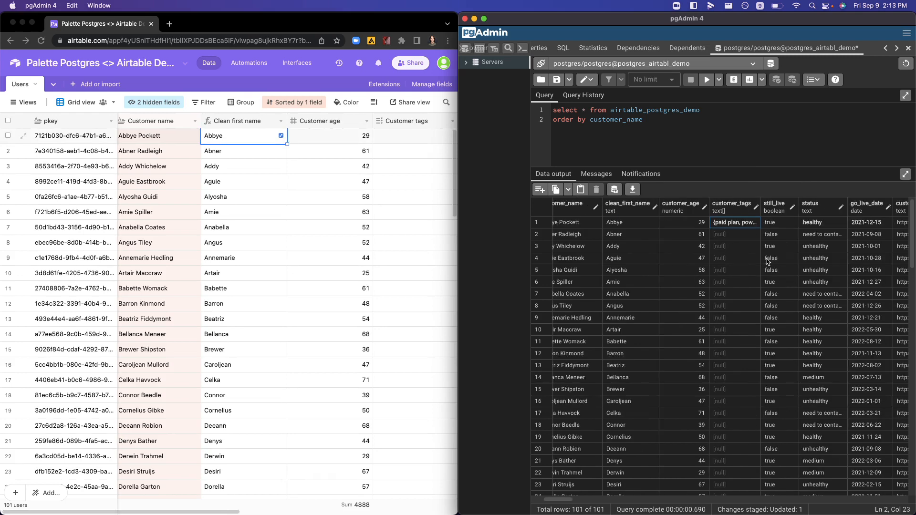
pyautogui.hscroll(1, 767, 262)
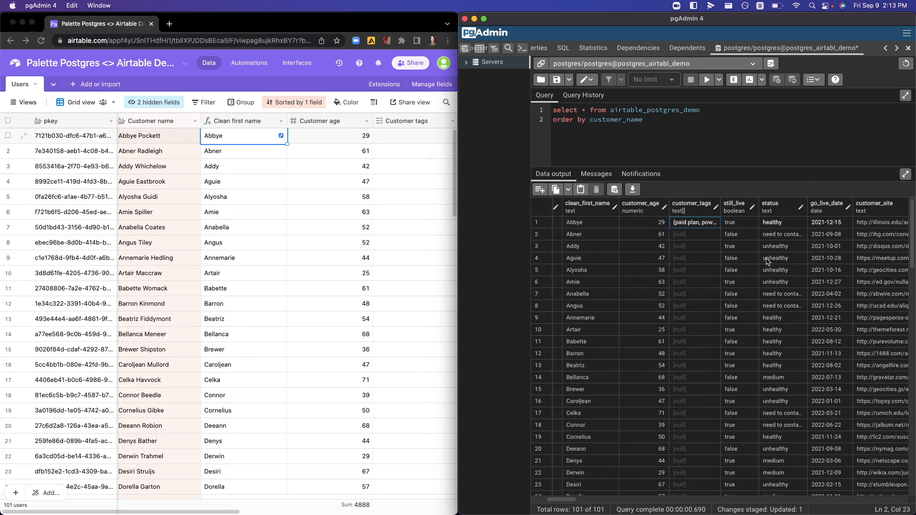
pyautogui.click(616, 189)
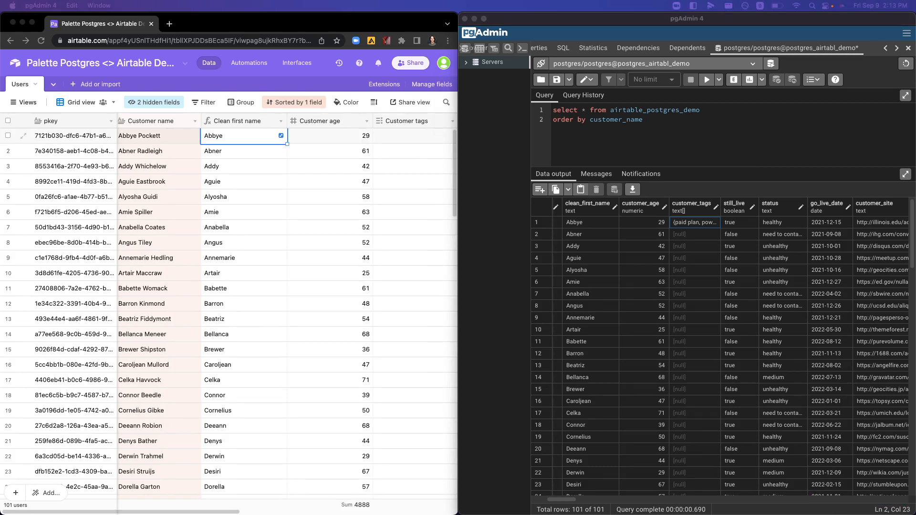
# Step: Switch to Airtable and check the first record's customer tags, status and go-live date
pyautogui.click(360, 227)
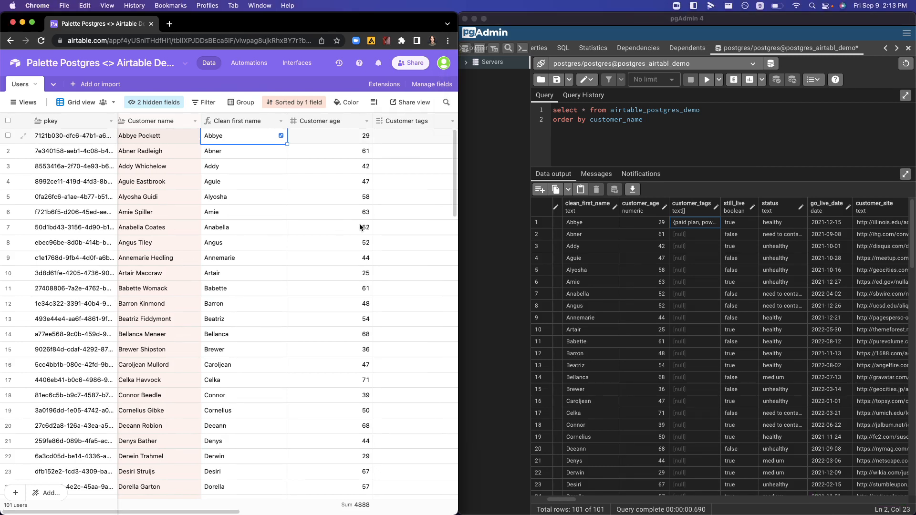
pyautogui.hscroll(5, 360, 226)
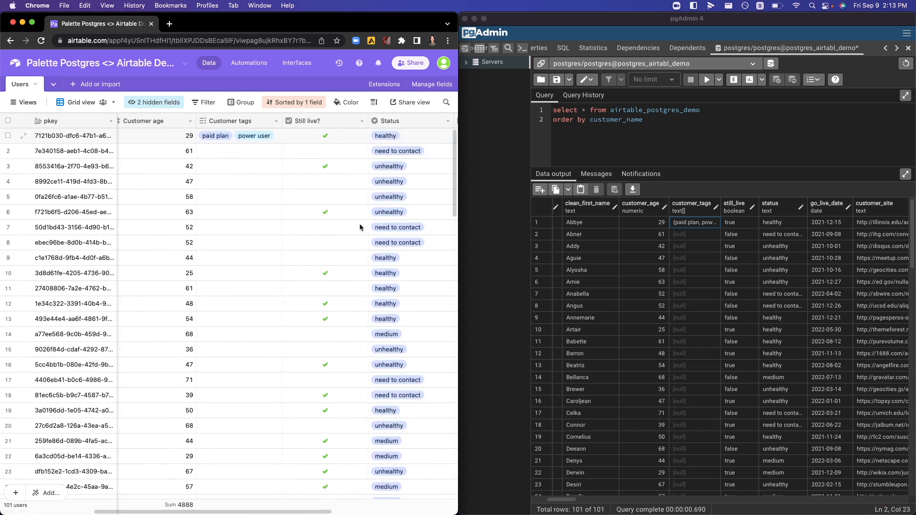
pyautogui.hscroll(2, 289, 136)
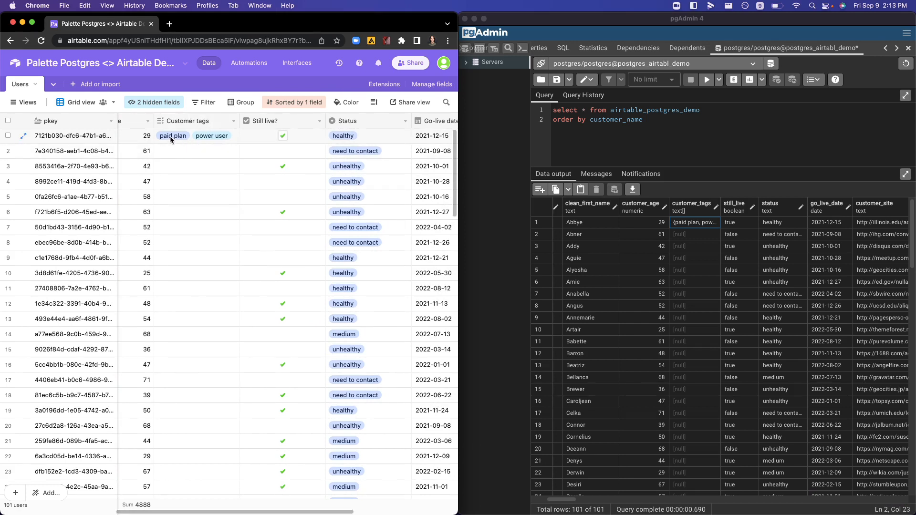
pyautogui.hscroll(2, 228, 140)
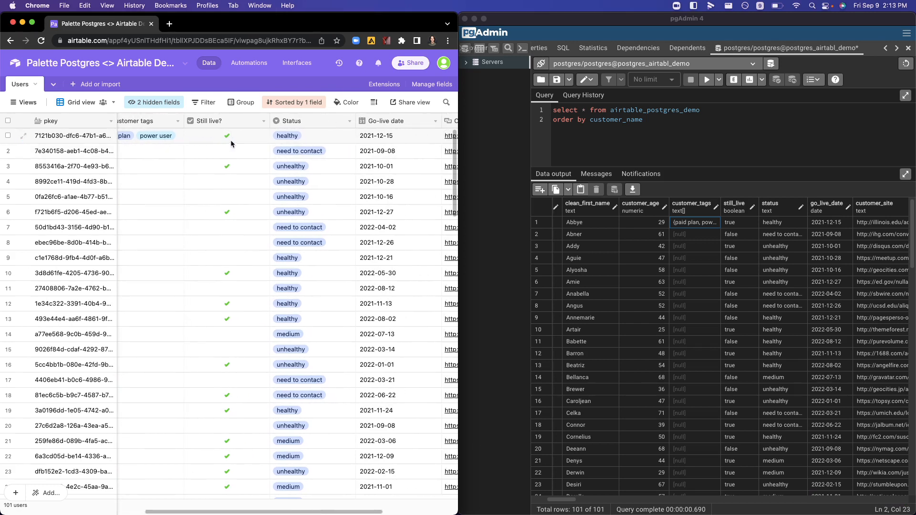
pyautogui.hscroll(2, 286, 143)
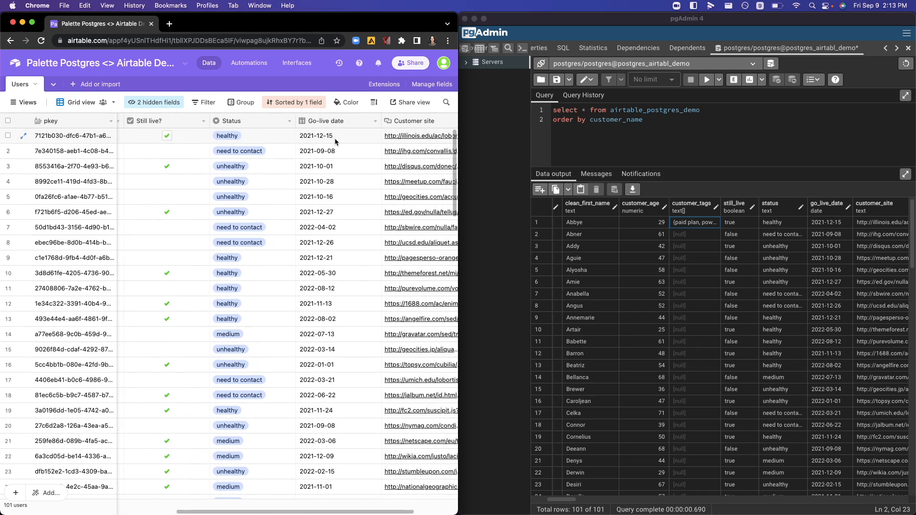
pyautogui.hscroll(-6, 335, 141)
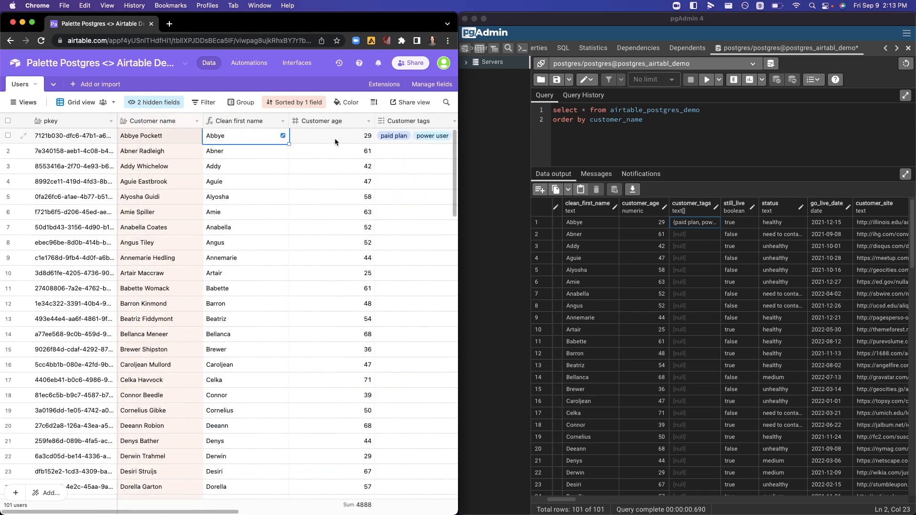
pyautogui.hscroll(3, 334, 139)
pyautogui.hscroll(-3, 335, 138)
# Step: Remove the final "e" from the first name in the first Airtable record's Customer name
pyautogui.doubleClick(134, 137)
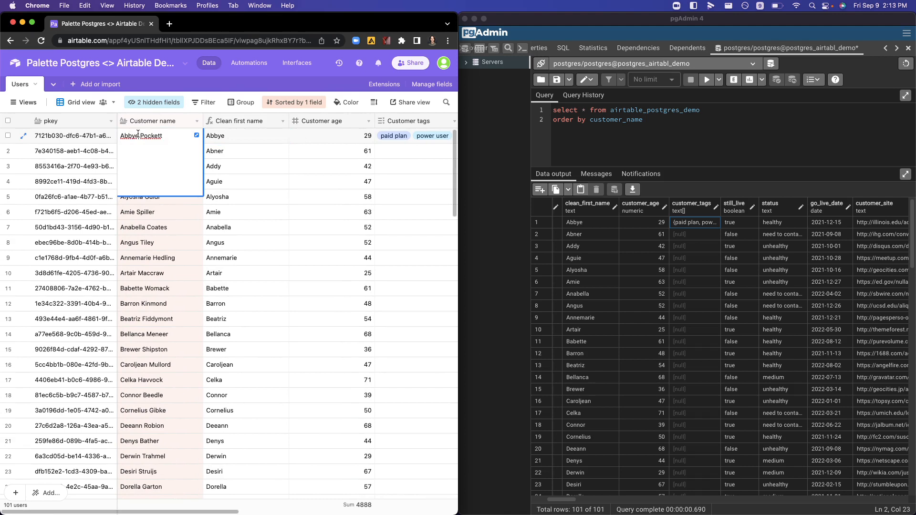
pyautogui.click(137, 136)
pyautogui.press('BackSpace')
pyautogui.click(165, 225)
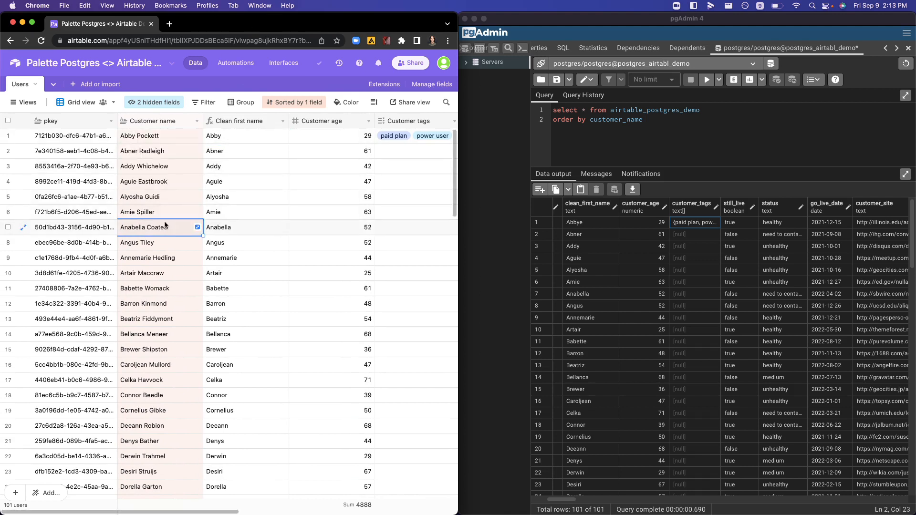
# Step: Set the Customer age of the first Airtable record to 30
pyautogui.hscroll(3, 267, 137)
pyautogui.click(266, 137)
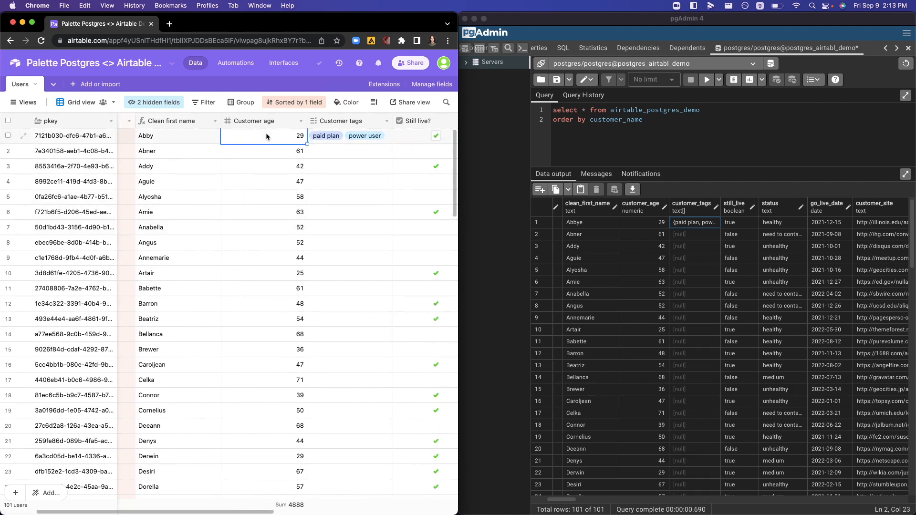
pyautogui.click(267, 135)
pyautogui.press('BackSpace')
pyautogui.press('BackSpace')
pyautogui.write('30')
pyautogui.press('Return')
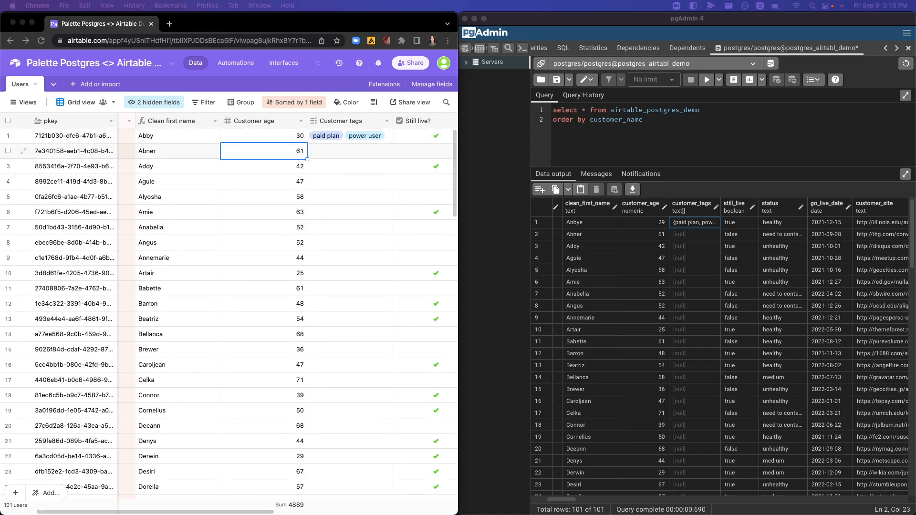
# Step: Switch to pgAdmin, rerun the airtable_postgres_demo query and check the first row's name and age
pyautogui.click(690, 132)
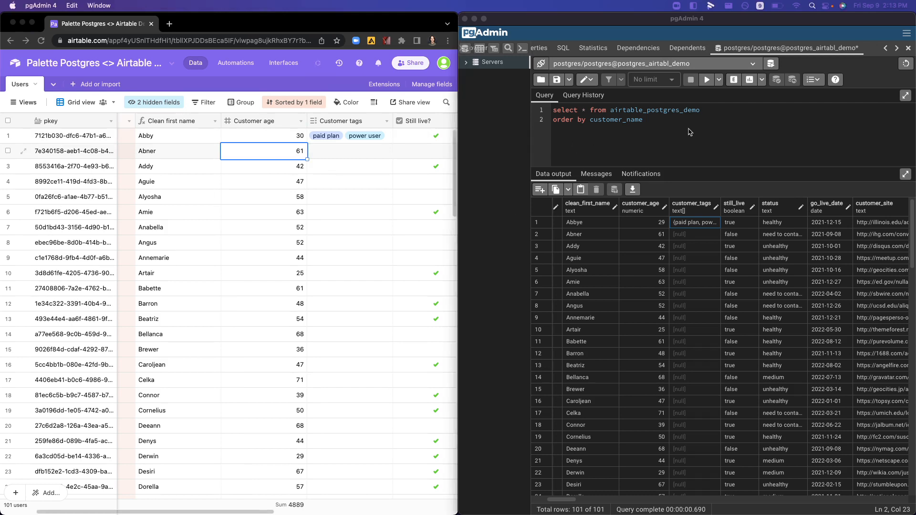
pyautogui.click(663, 110)
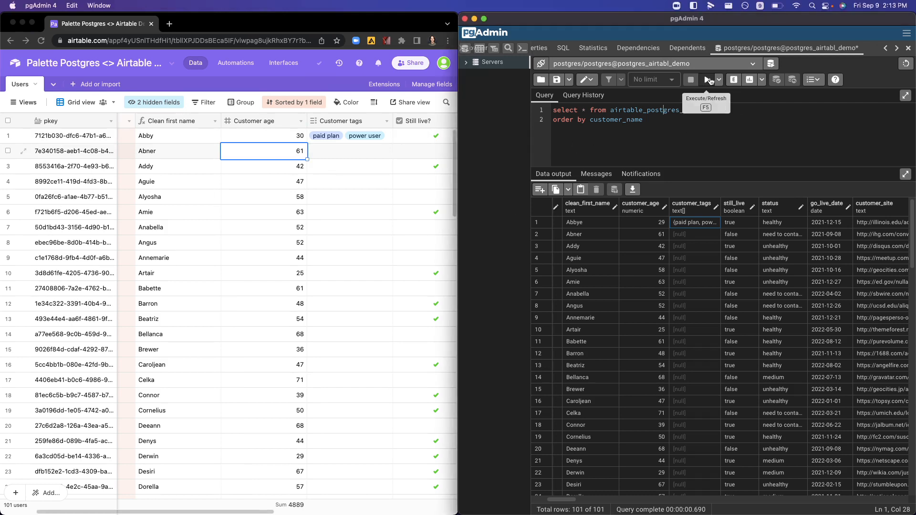
pyautogui.click(709, 80)
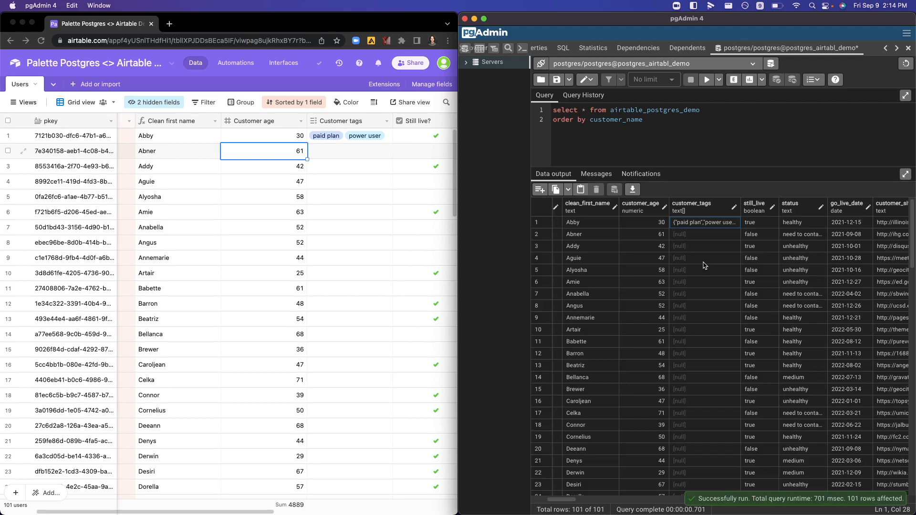
pyautogui.hscroll(-5, 607, 235)
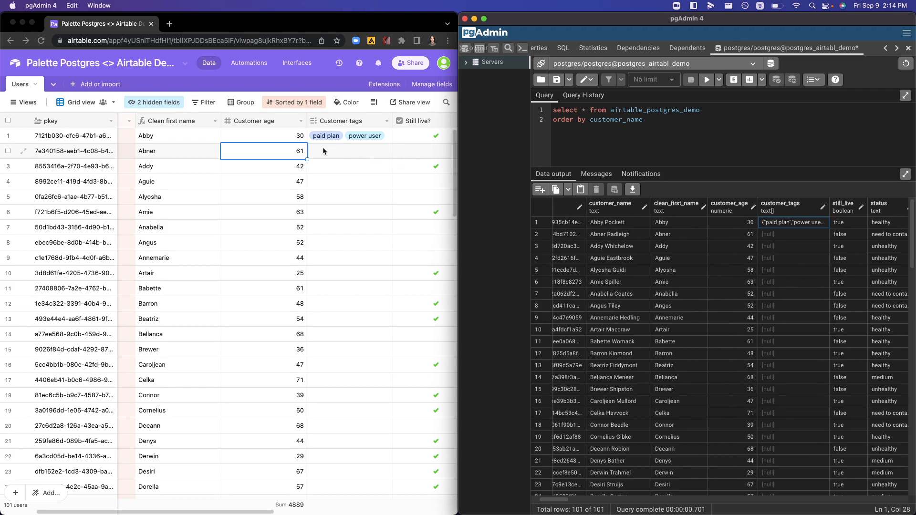
# Step: Set the customer_age of the first row in the query output to 35 without saving the data changes
pyautogui.click(749, 235)
pyautogui.doubleClick(748, 224)
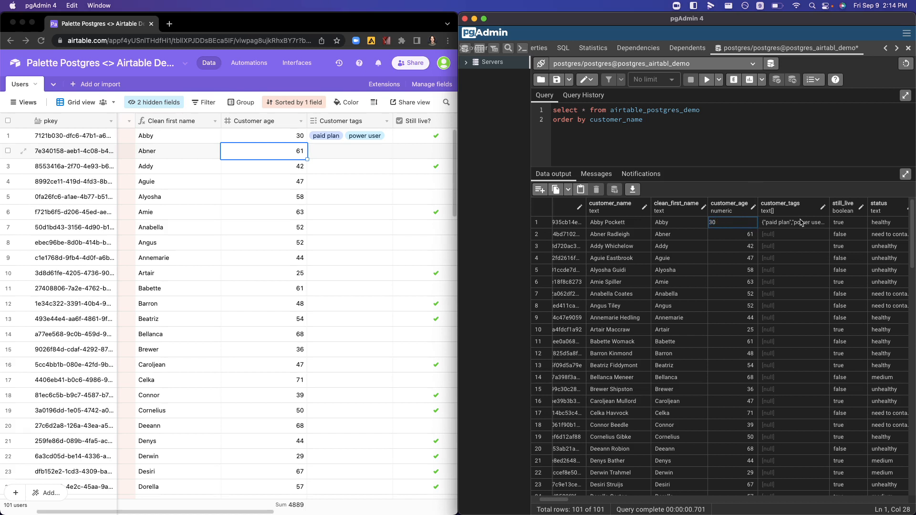
pyautogui.press('BackSpace')
pyautogui.write('5')
pyautogui.press('Return')
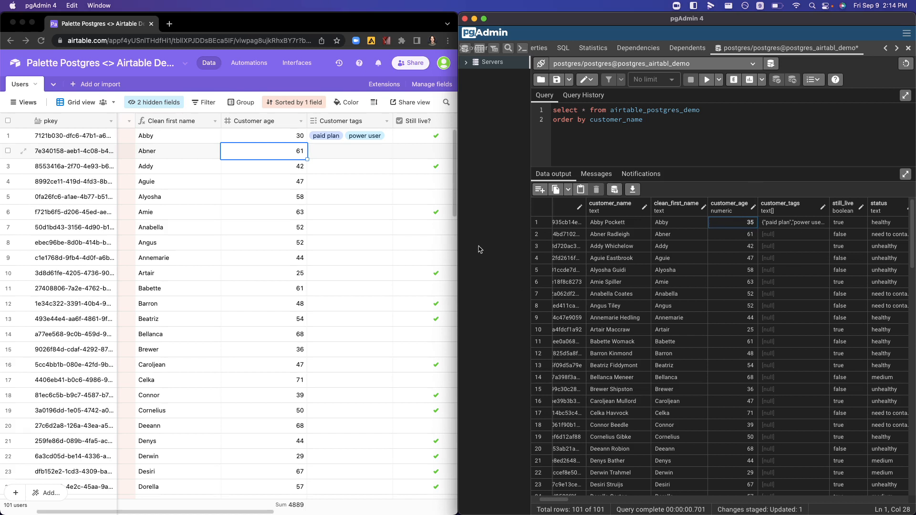
# Step: Switch to Airtable and set the Customer age of the first record to 31
pyautogui.click(432, 226)
pyautogui.click(275, 136)
pyautogui.write('3')
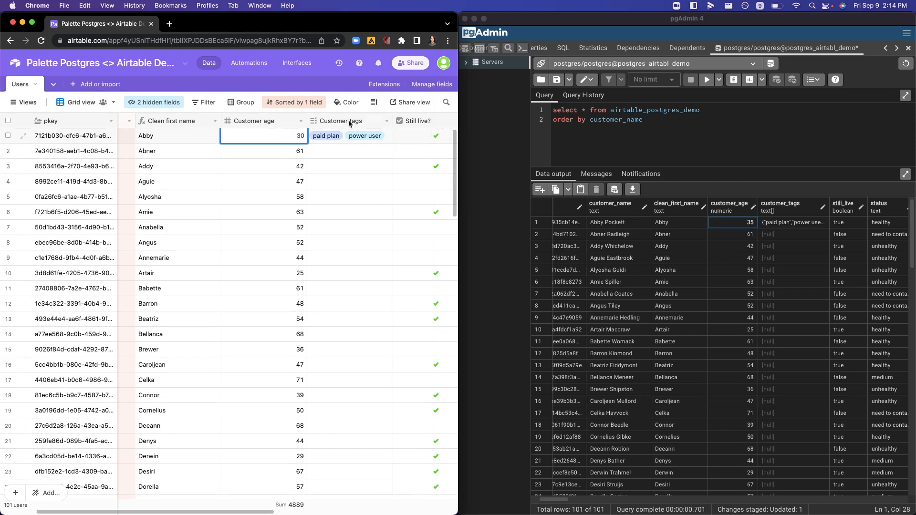
pyautogui.write('1')
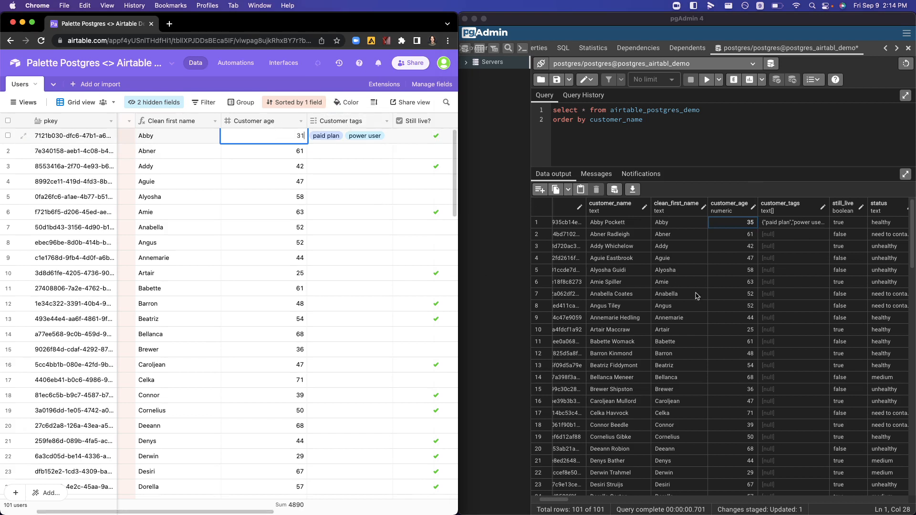
# Step: Switch to pgAdmin and save the staged customer_age change of the first row to the table
pyautogui.click(697, 295)
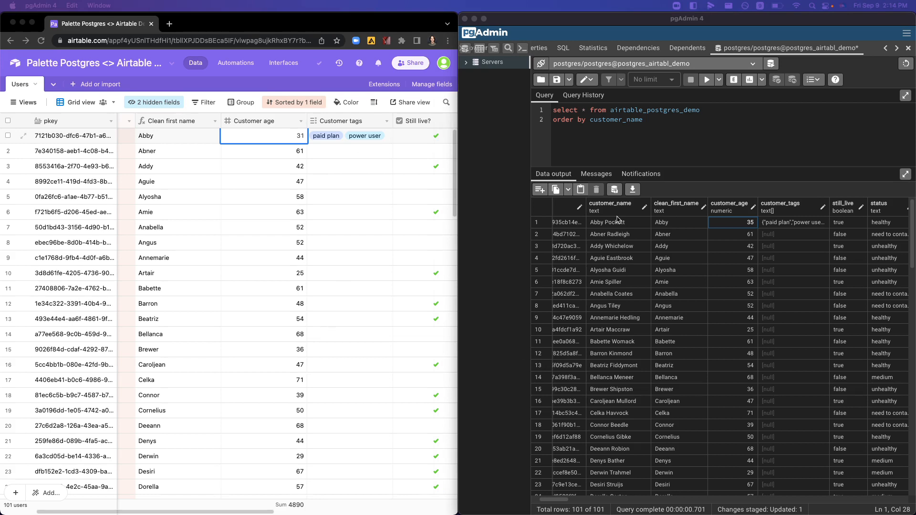
pyautogui.click(615, 189)
pyautogui.click(614, 189)
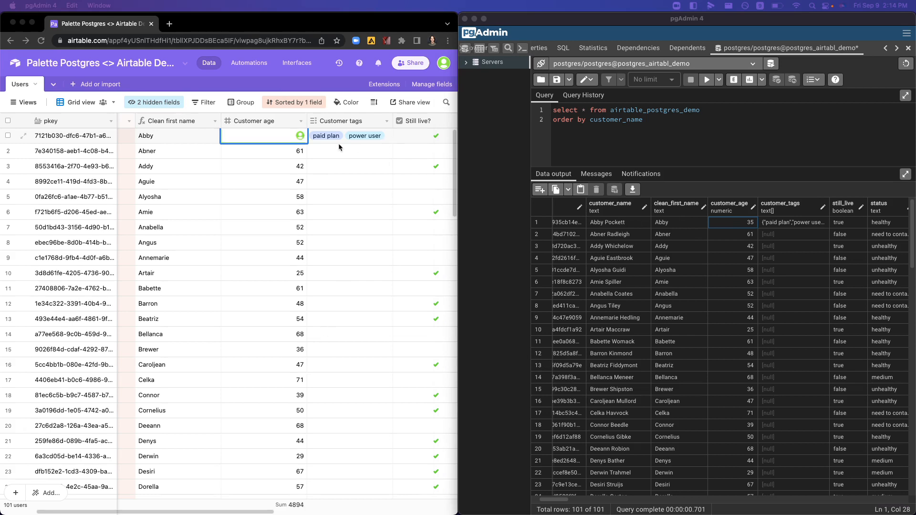
# Step: Switch to Airtable, leave the first record's Customer age cell and compare that age with the first row in pgAdmin
pyautogui.click(279, 148)
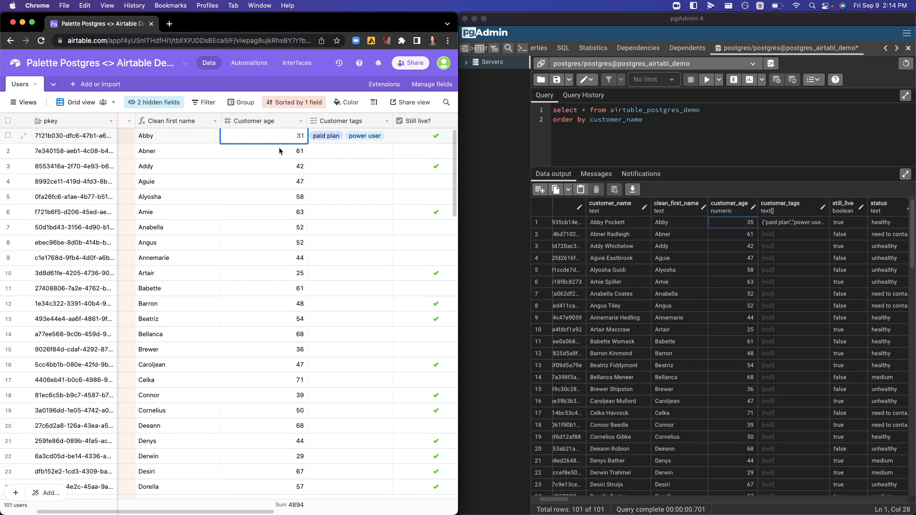
pyautogui.click(279, 148)
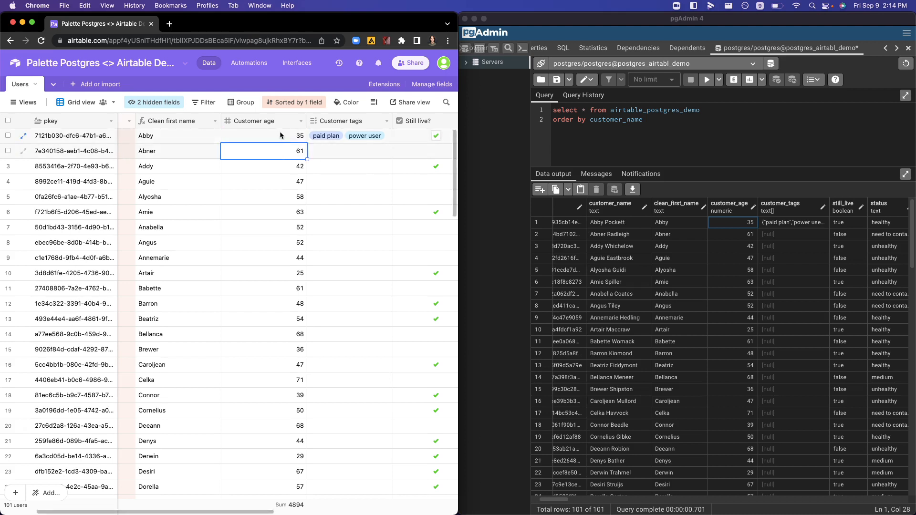
pyautogui.click(746, 237)
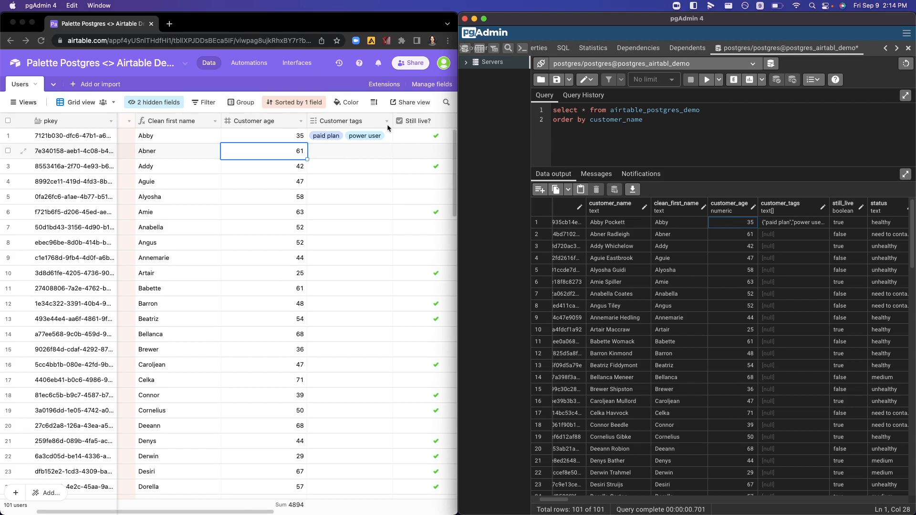
pyautogui.click(268, 273)
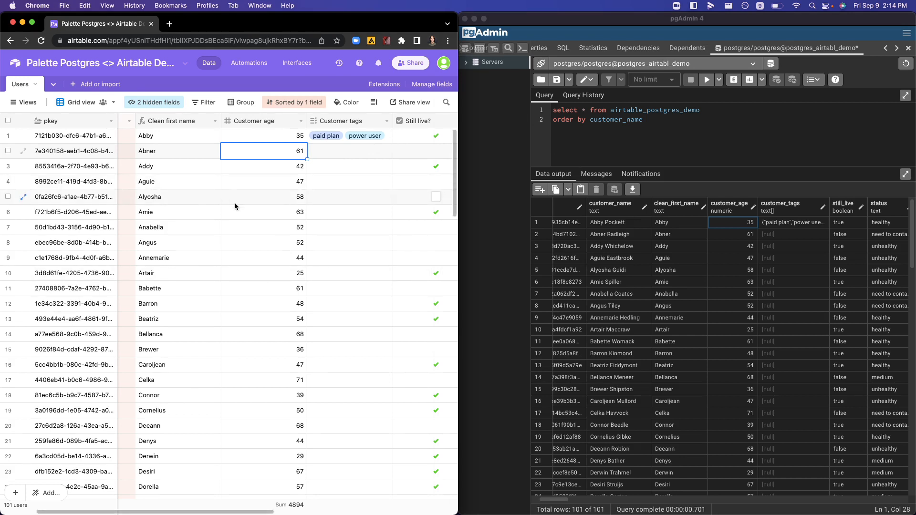
# Step: Add a blank record at the end of the Airtable Users grid
pyautogui.hscroll(-3, 235, 206)
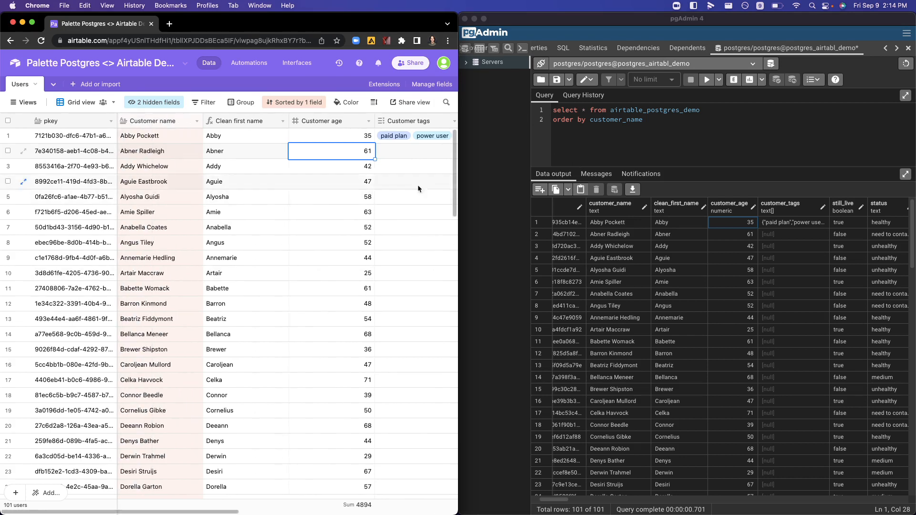
pyautogui.scroll(-15, 240, 222)
pyautogui.scroll(-8, 240, 222)
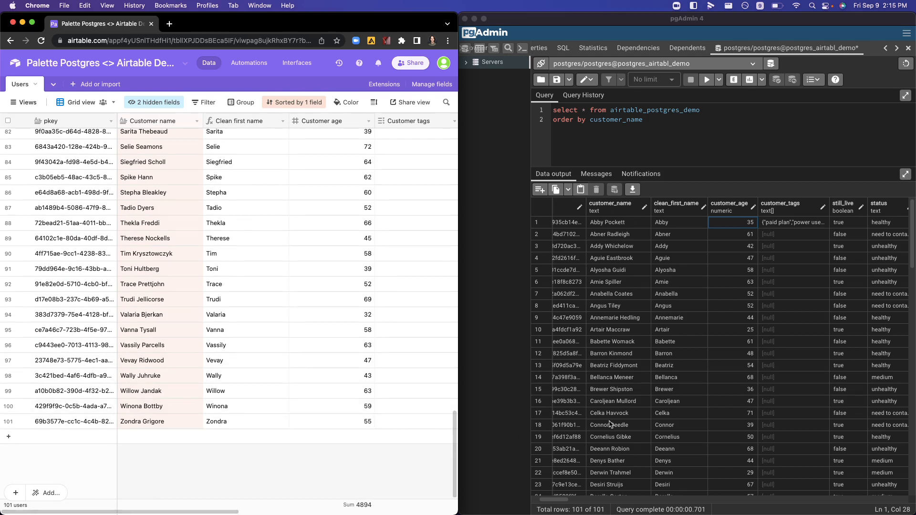
pyautogui.hscroll(-5, 610, 424)
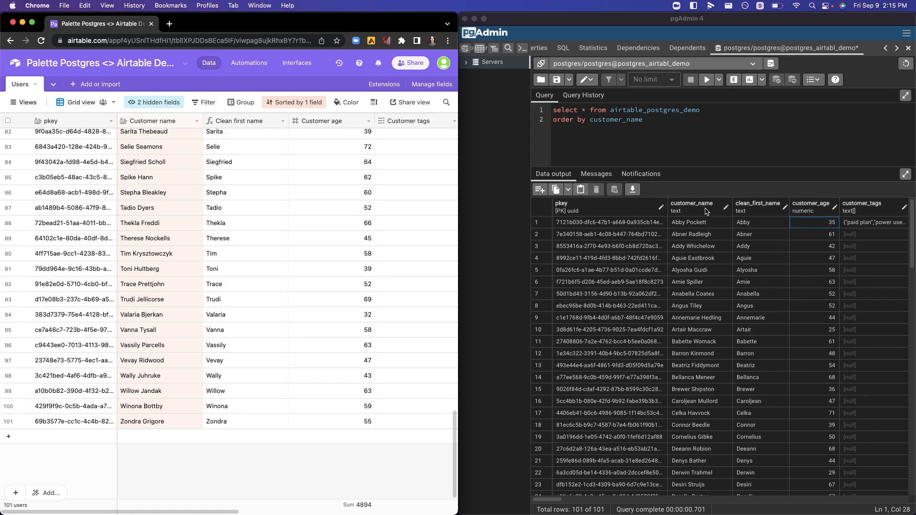
pyautogui.click(71, 315)
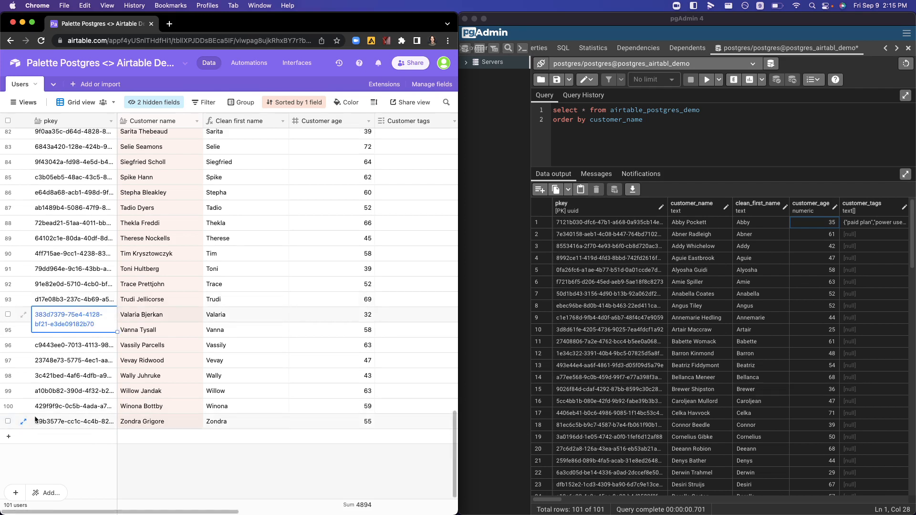
pyautogui.click(6, 438)
pyautogui.click(185, 384)
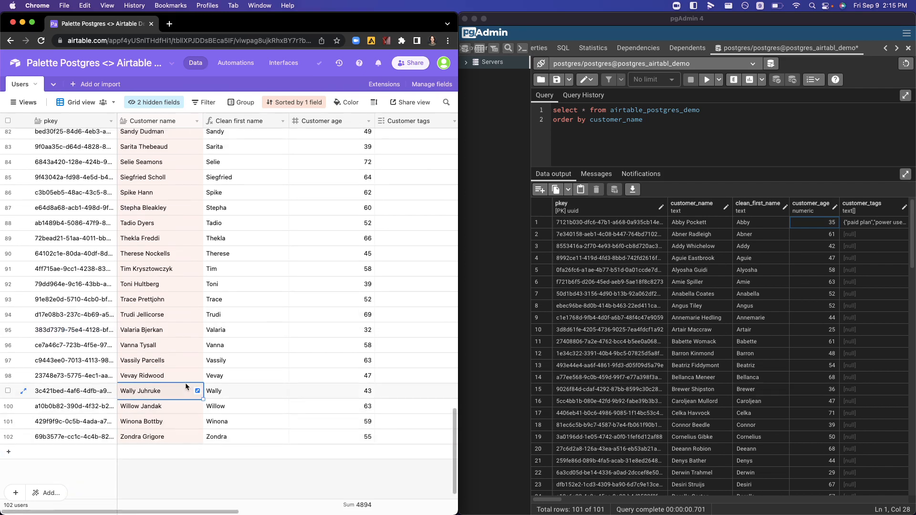
# Step: Locate the blank record's Customer name cell in the Airtable grid and rerun the airtable_postgres_demo query in pgAdmin
pyautogui.scroll(6, 168, 407)
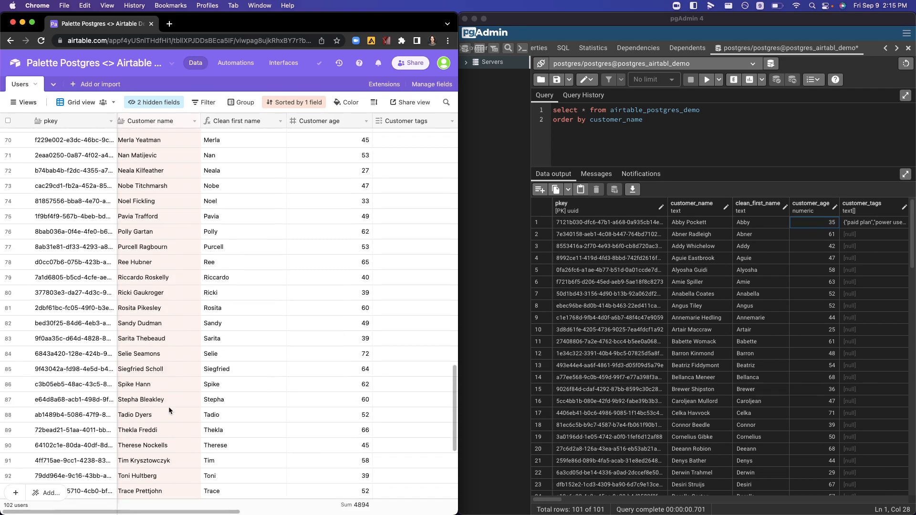
pyautogui.scroll(15, 168, 406)
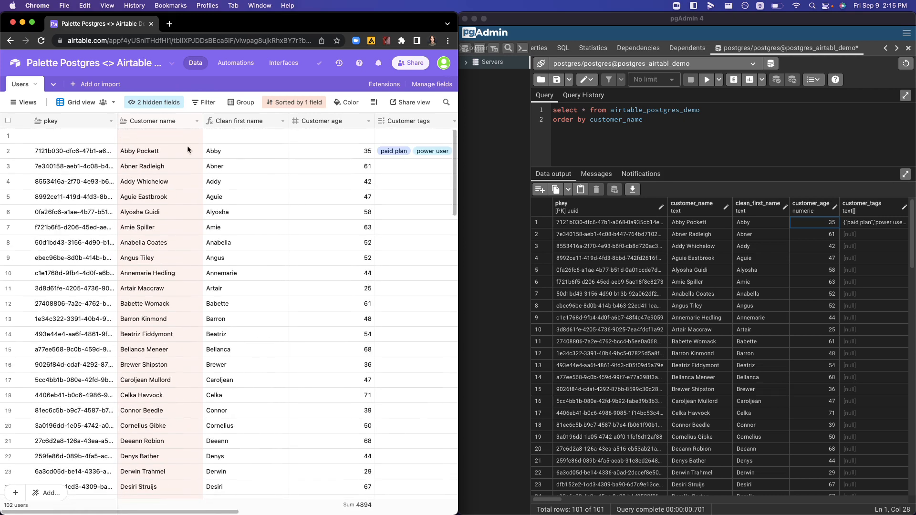
pyautogui.click(153, 133)
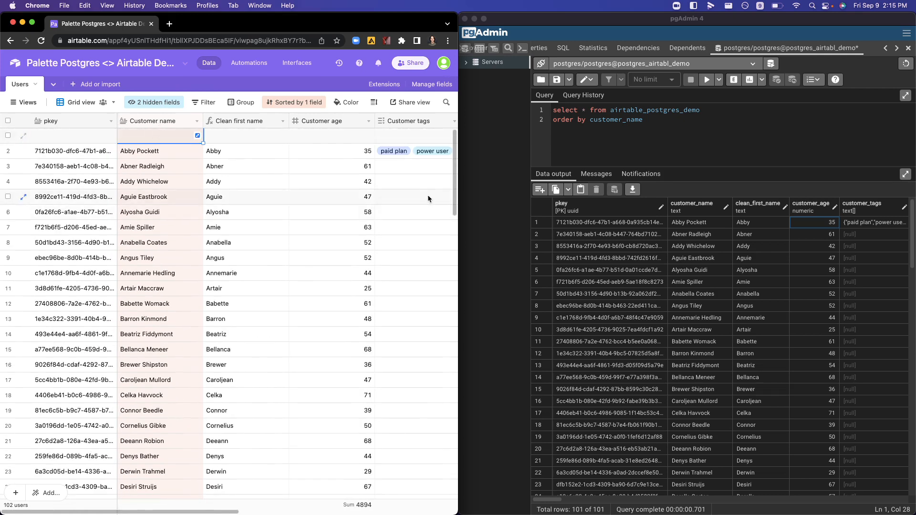
pyautogui.click(652, 111)
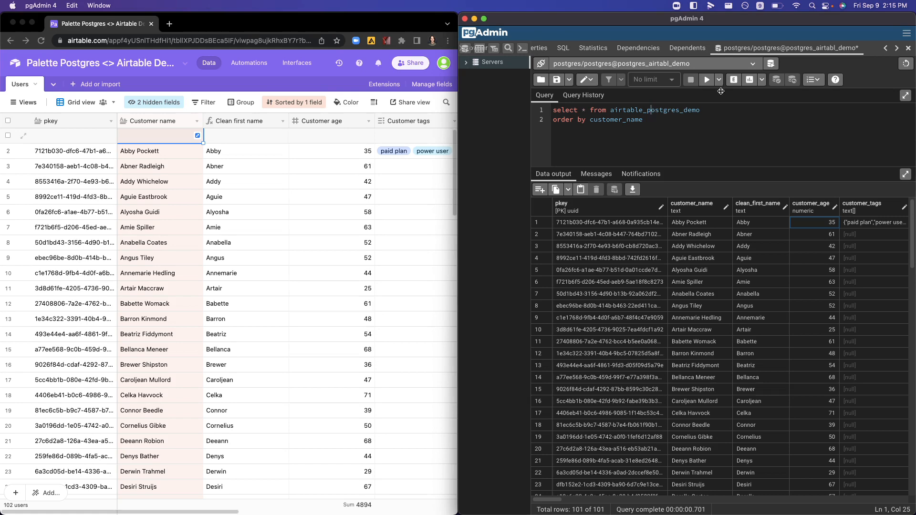
pyautogui.click(706, 80)
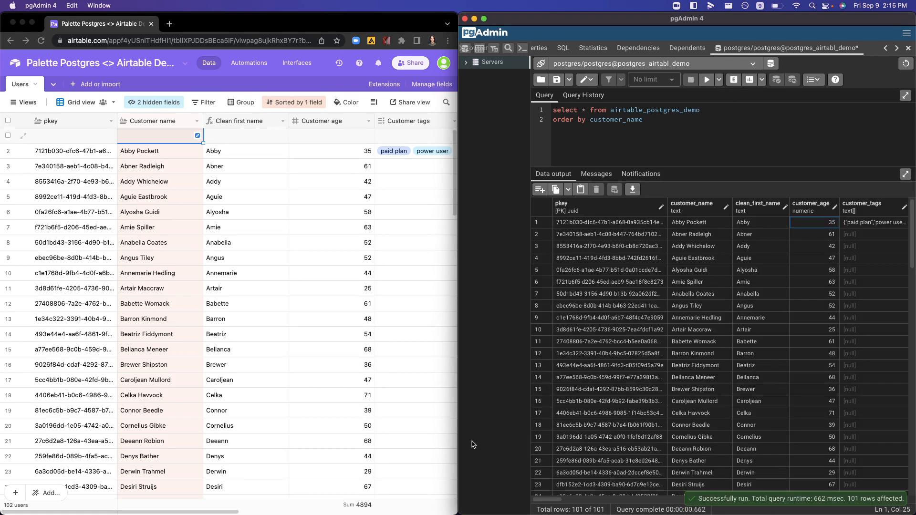
# Step: Switch to Airtable and enter the customer's full name in the blank record's Customer name field
pyautogui.click(241, 144)
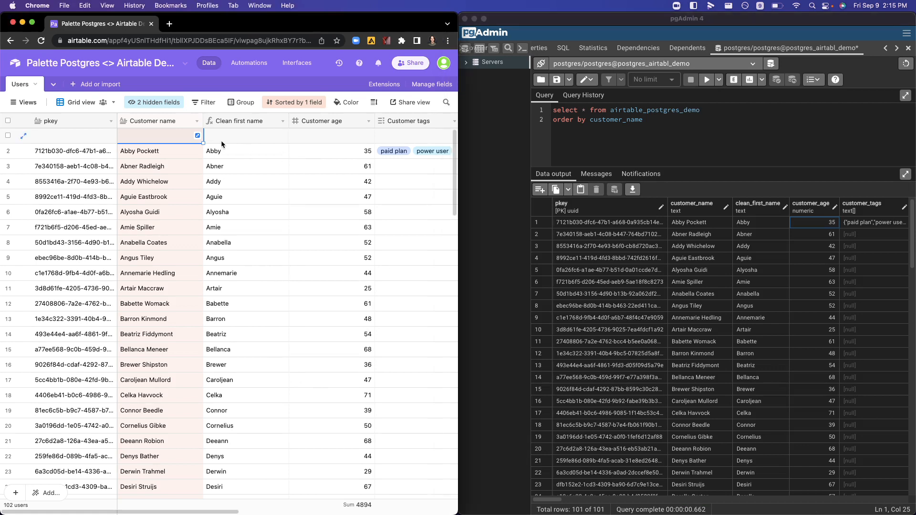
pyautogui.click(145, 135)
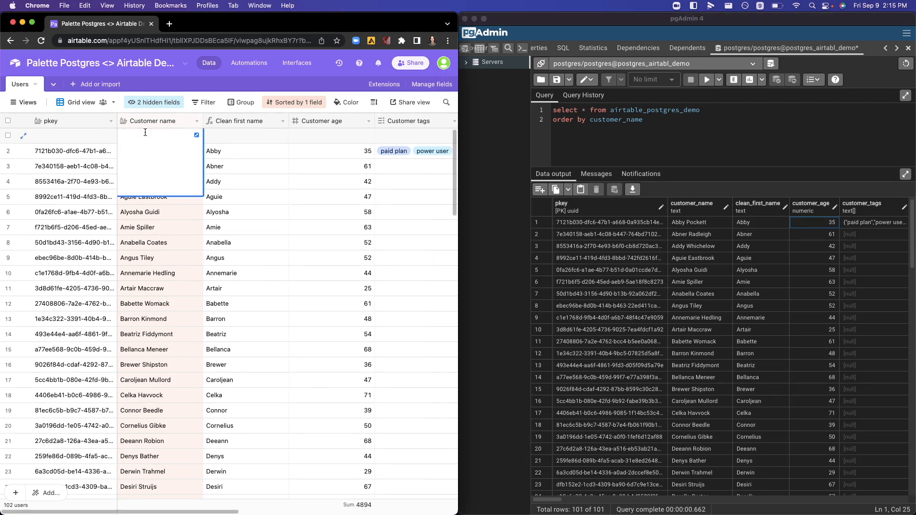
pyautogui.write('John Adams')
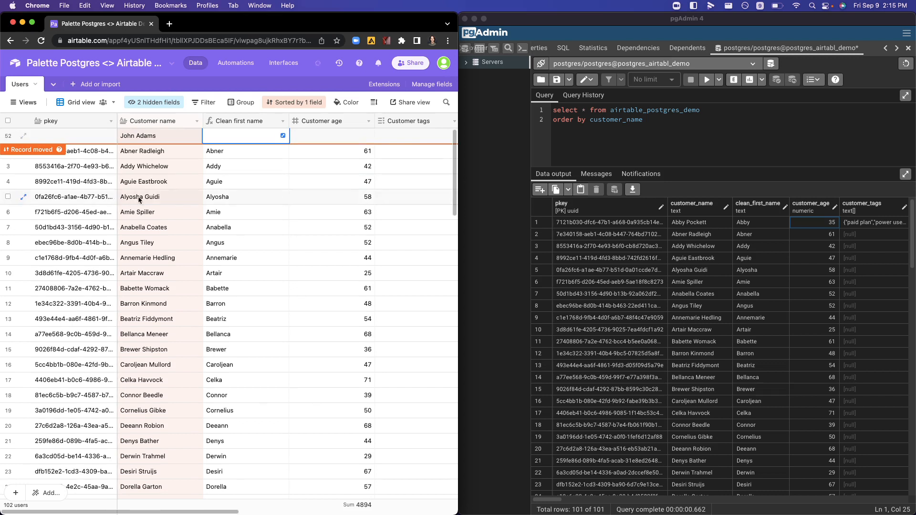
pyautogui.click(136, 198)
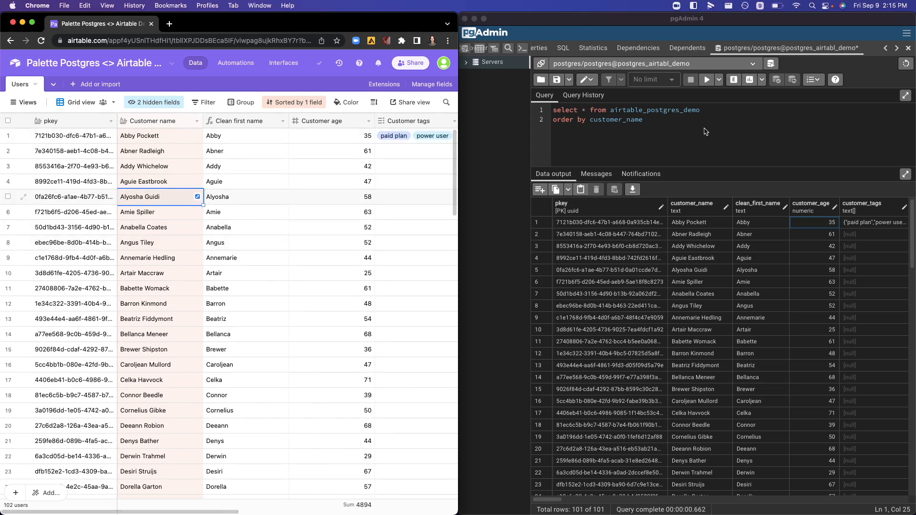
# Step: Switch to pgAdmin, rerun the airtable_postgres_demo query and examine the newly added customer's row across its columns
pyautogui.click(714, 101)
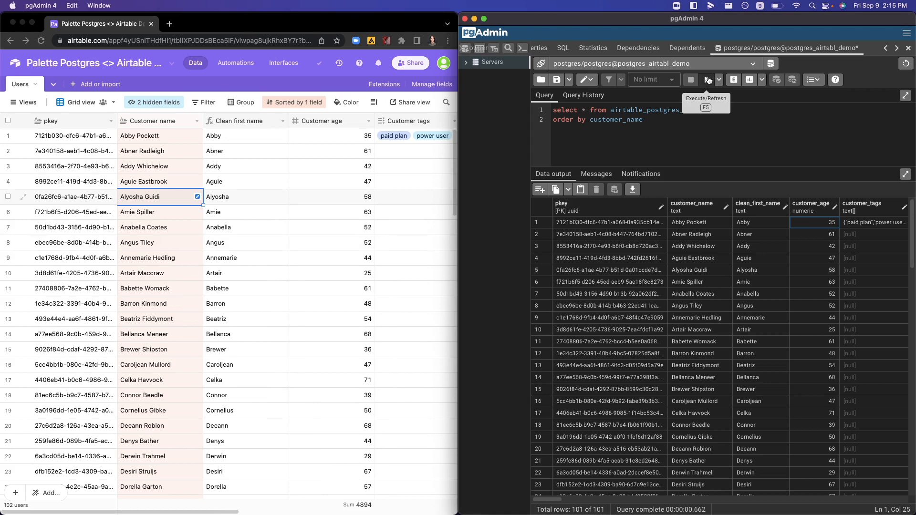
pyautogui.click(708, 81)
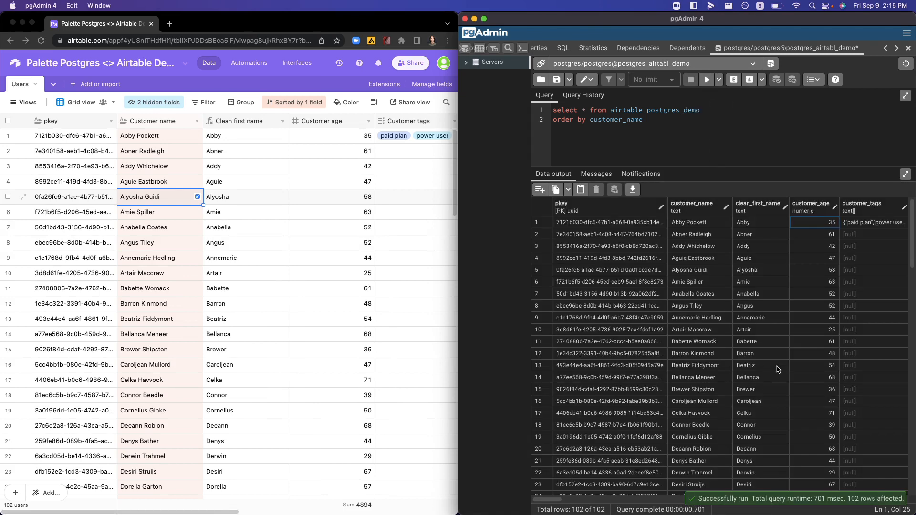
pyautogui.scroll(-15, 778, 370)
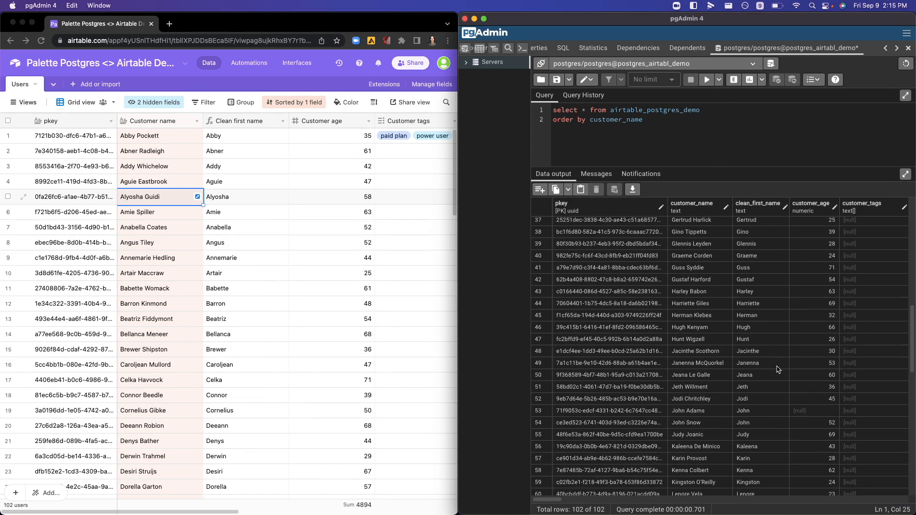
pyautogui.click(700, 412)
pyautogui.hscroll(10, 766, 419)
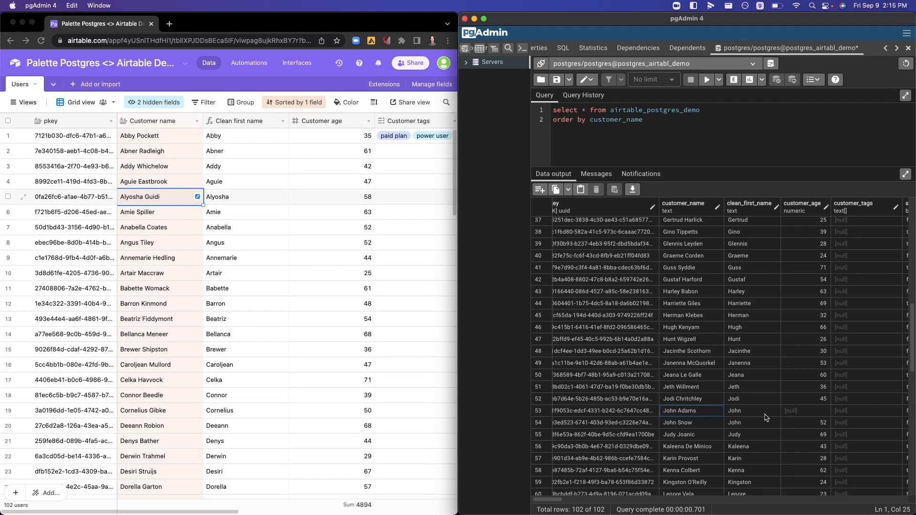
pyautogui.hscroll(-8, 765, 418)
pyautogui.hscroll(1, 766, 418)
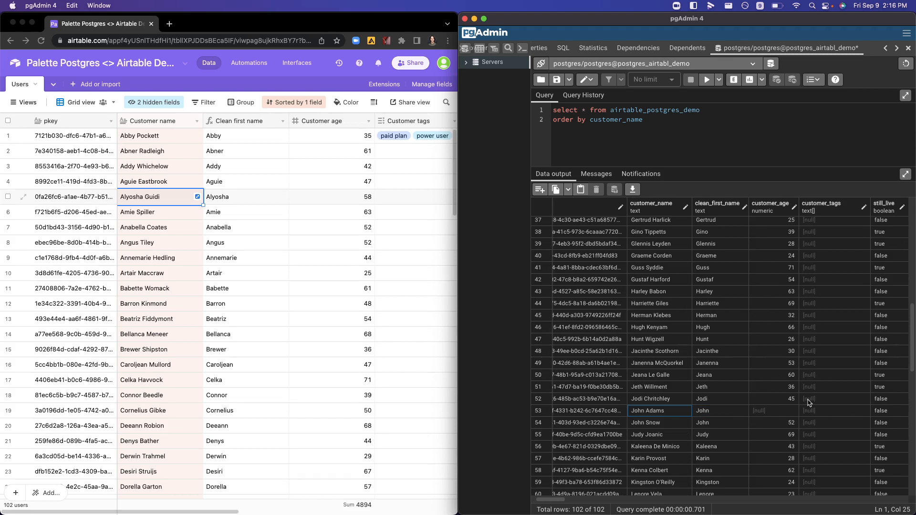
pyautogui.hscroll(5, 742, 419)
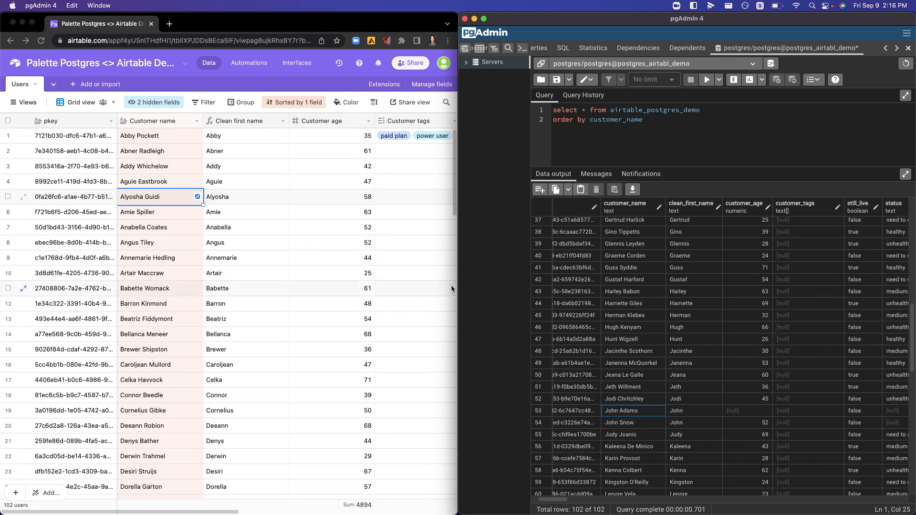
pyautogui.hscroll(10, 627, 387)
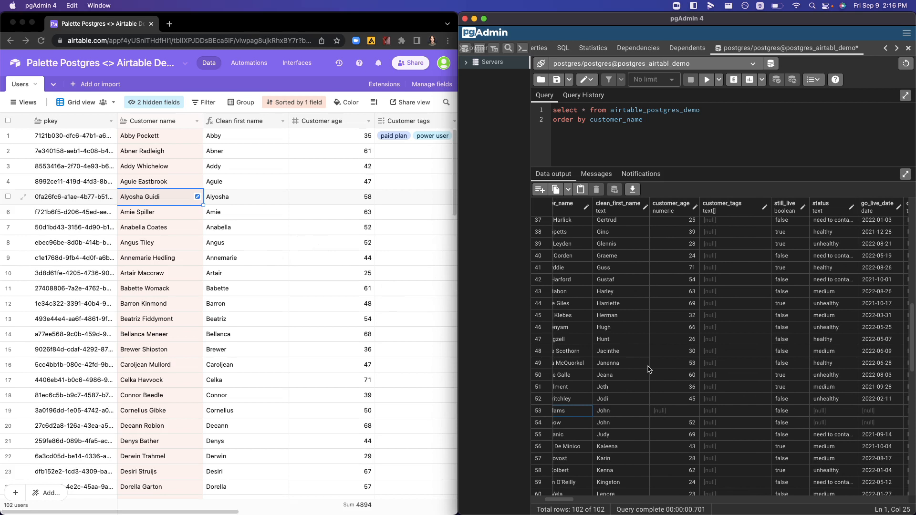
pyautogui.click(257, 234)
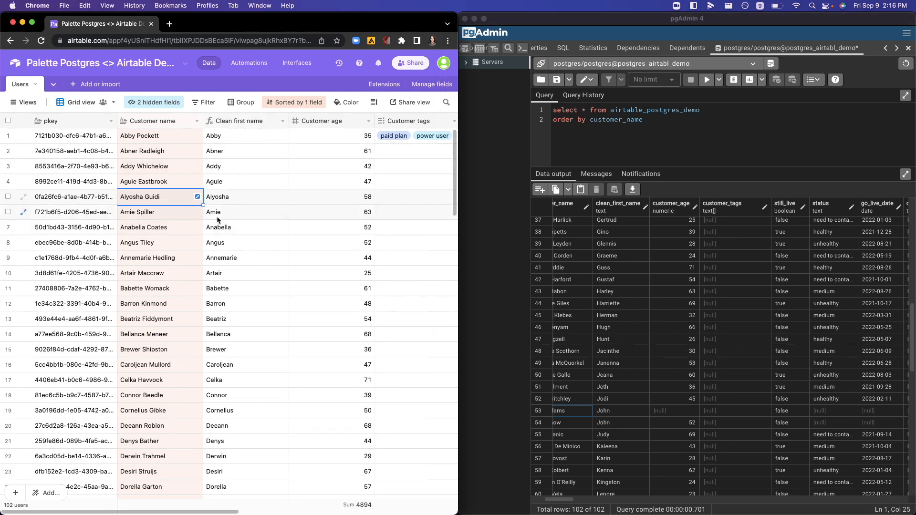
pyautogui.click(59, 174)
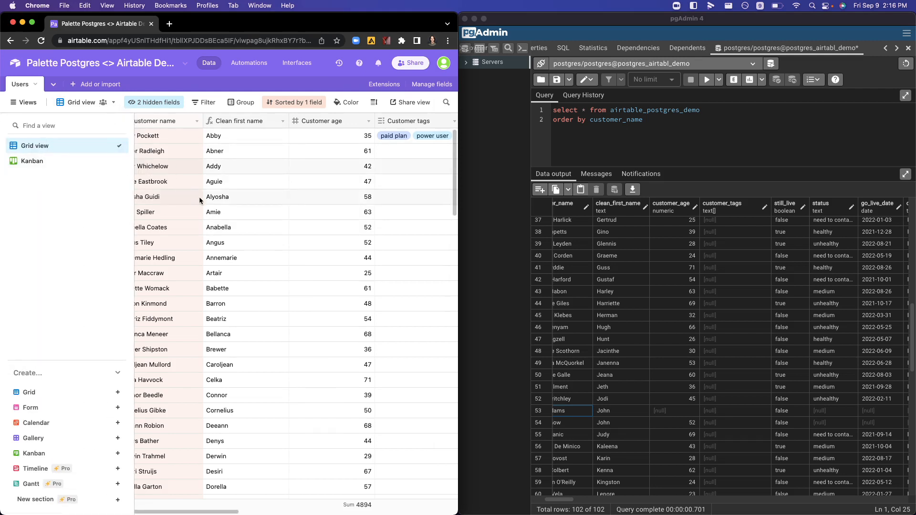
pyautogui.click(231, 200)
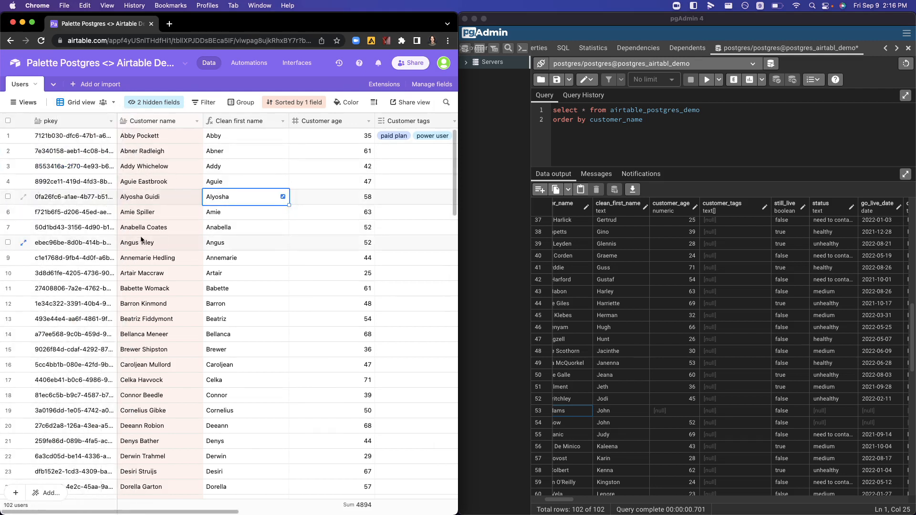
pyautogui.scroll(-1, 141, 239)
pyautogui.scroll(1, 142, 238)
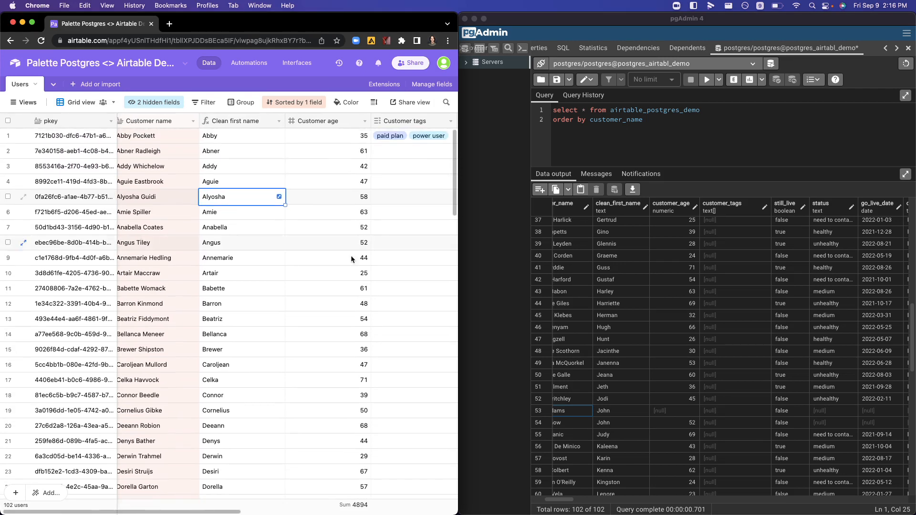
pyautogui.hscroll(-5, 573, 351)
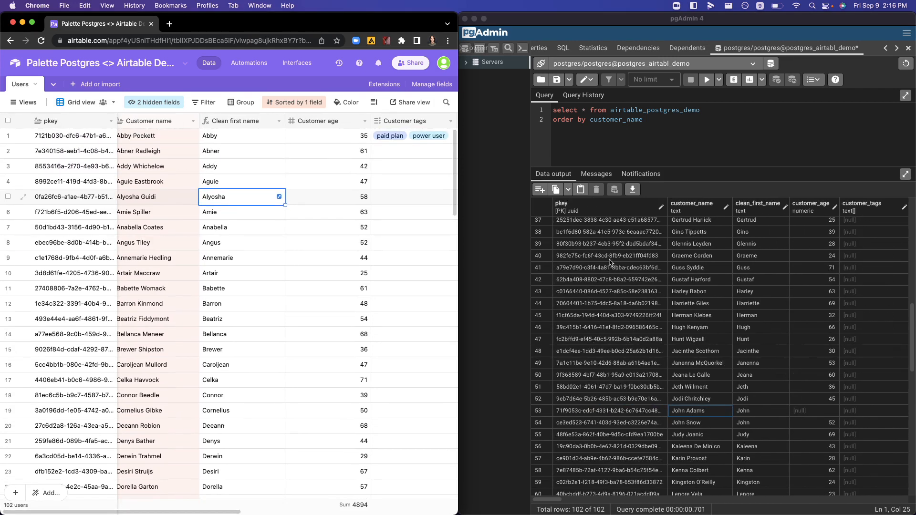
pyautogui.hscroll(-1, 165, 168)
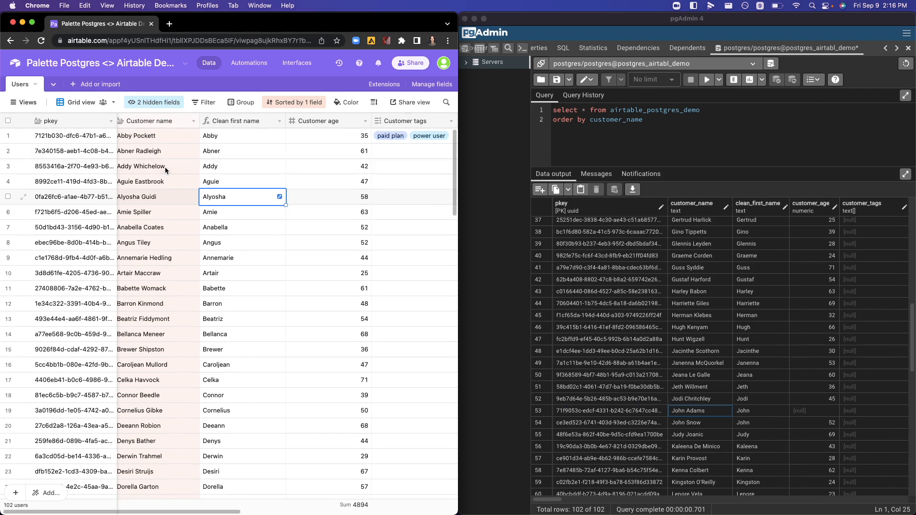
# Step: Try to change the first Airtable record's pkey to blahblahblah
pyautogui.scroll(-1, 165, 168)
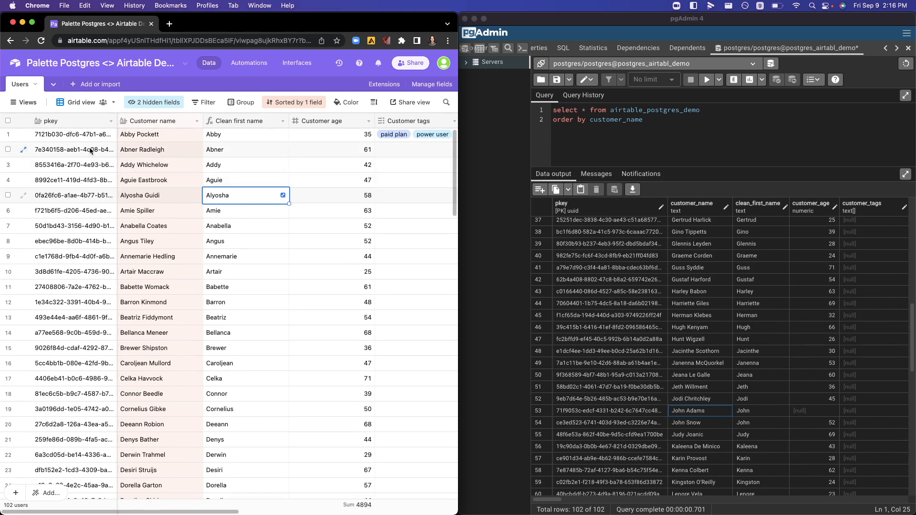
pyautogui.click(61, 140)
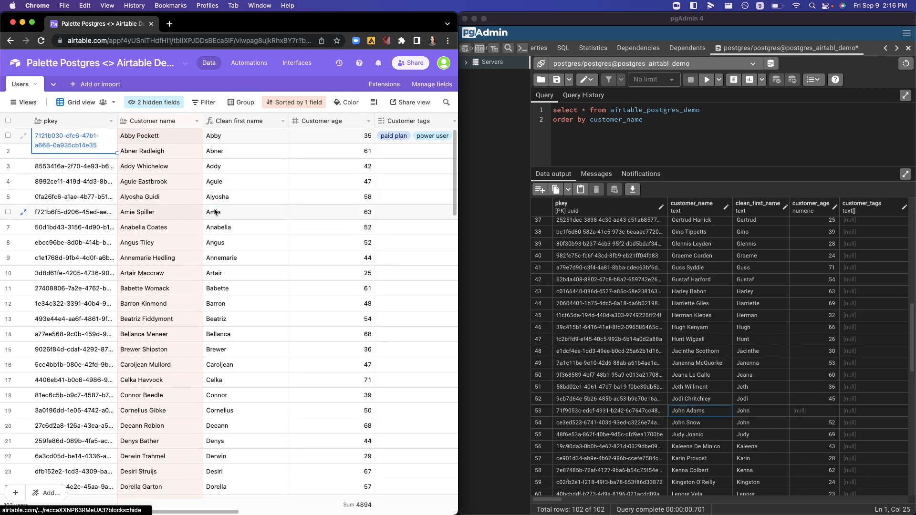
pyautogui.press('Return')
pyautogui.write('bla')
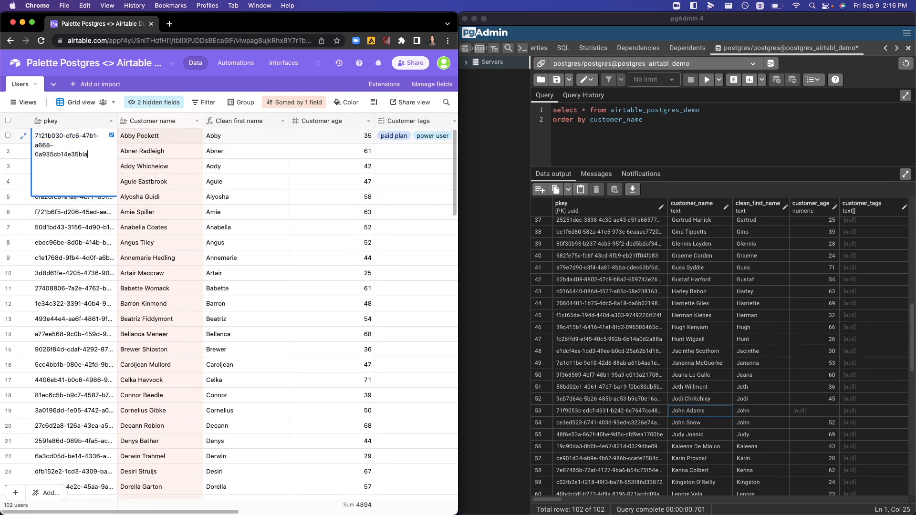
pyautogui.press('super+a')
pyautogui.write('blahblahblah')
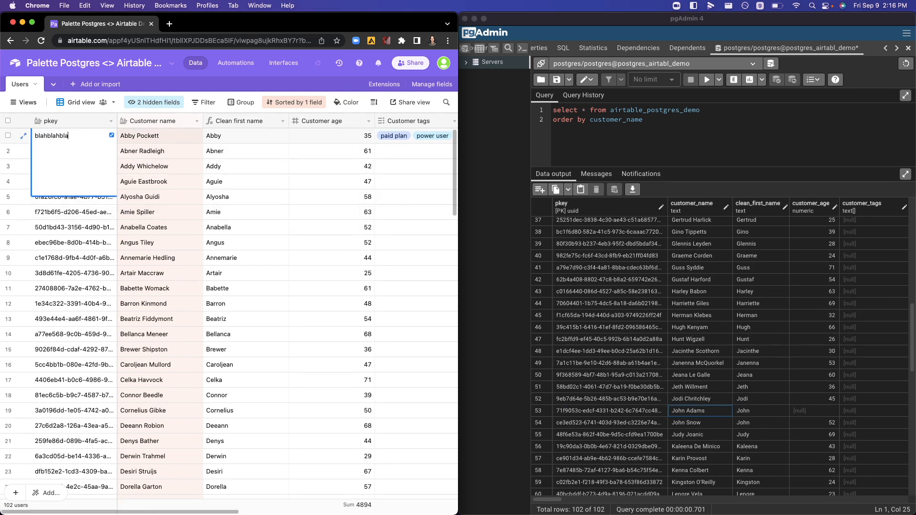
pyautogui.press('Tab')
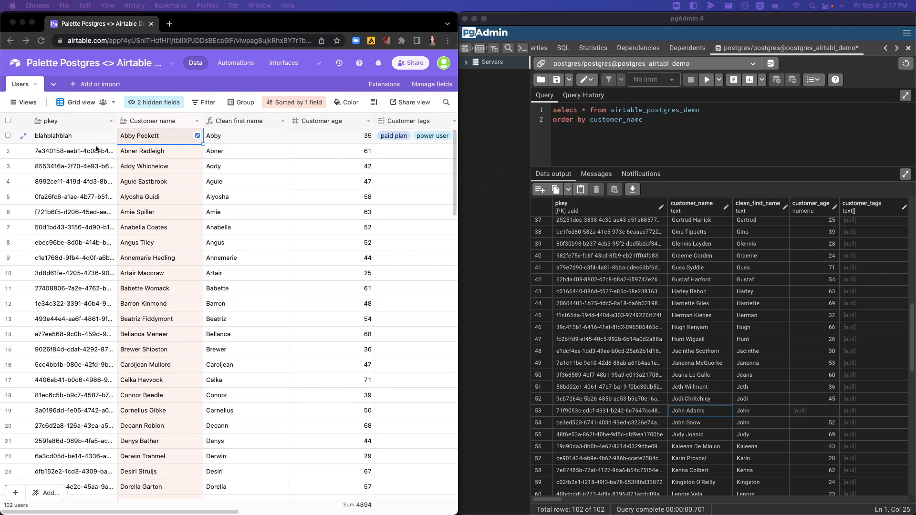
# Step: Switch to pgAdmin, rerun the airtable_postgres_demo query and check the first record's fields in the Airtable grid
pyautogui.click(632, 142)
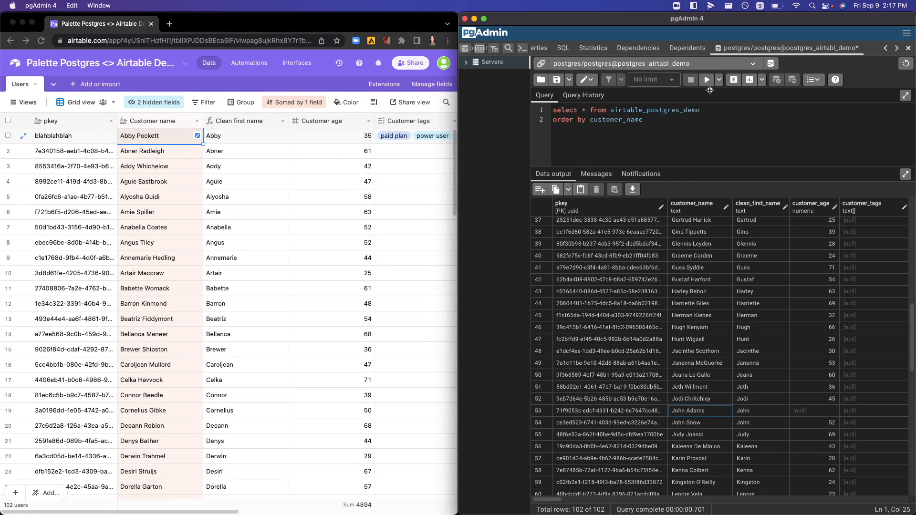
pyautogui.click(707, 79)
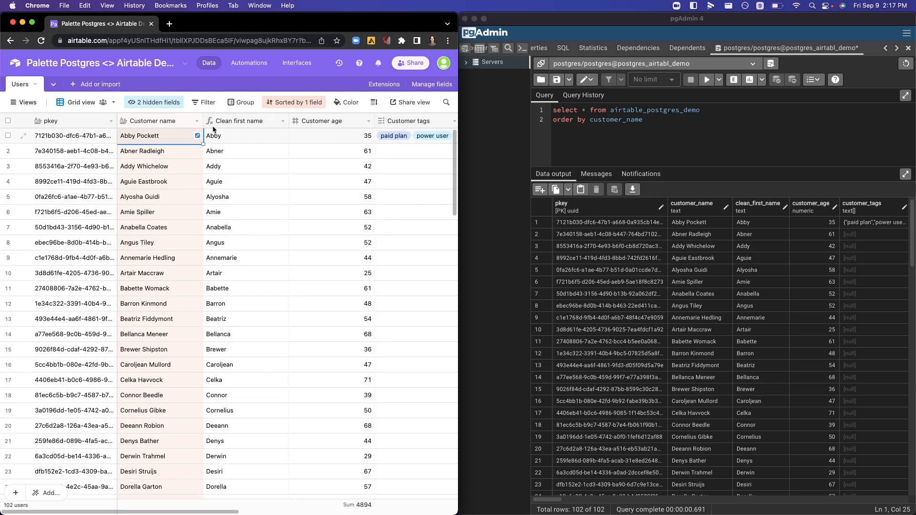
pyautogui.hscroll(5, 280, 227)
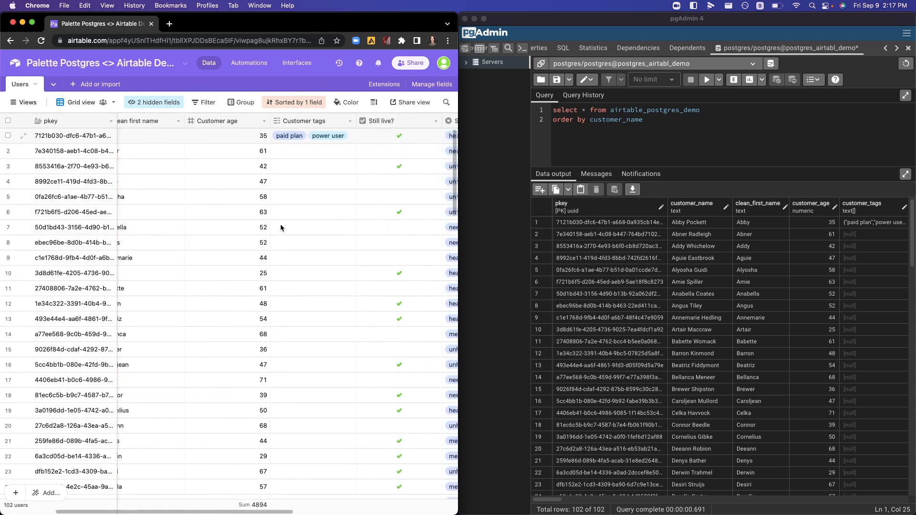
pyautogui.hscroll(-5, 280, 227)
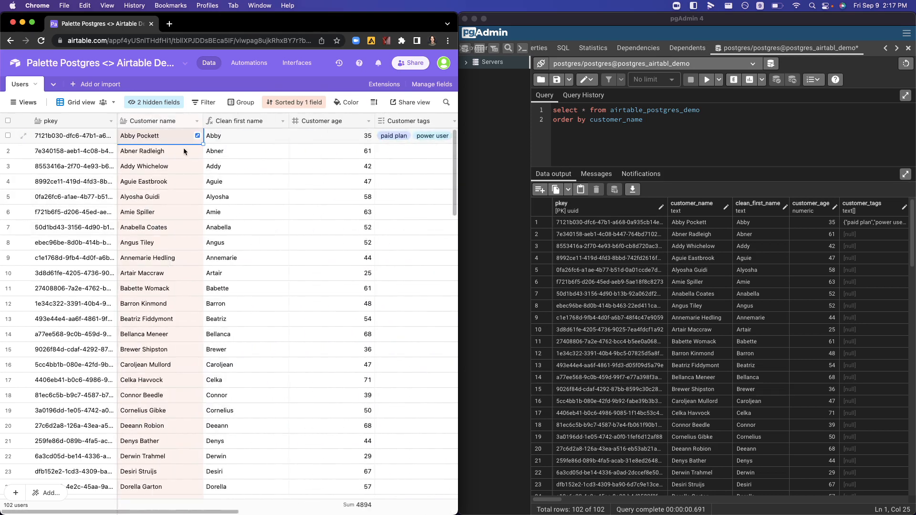
# Step: Open the Users table's Kanban view in Airtable and look across its status stacks
pyautogui.click(19, 103)
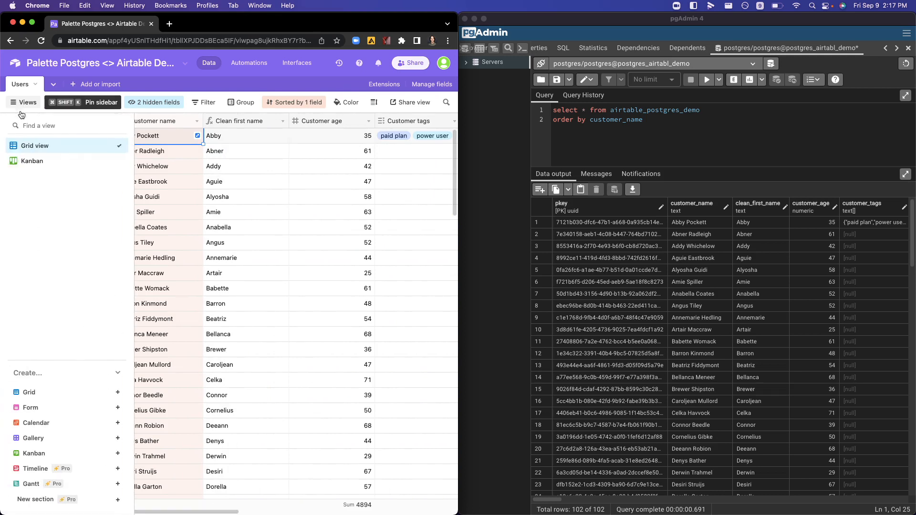
pyautogui.click(29, 160)
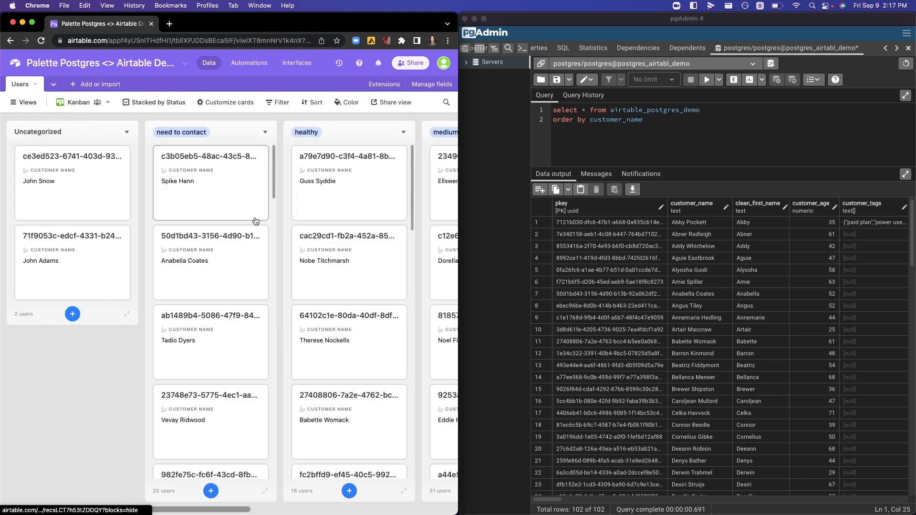
pyautogui.hscroll(2, 256, 299)
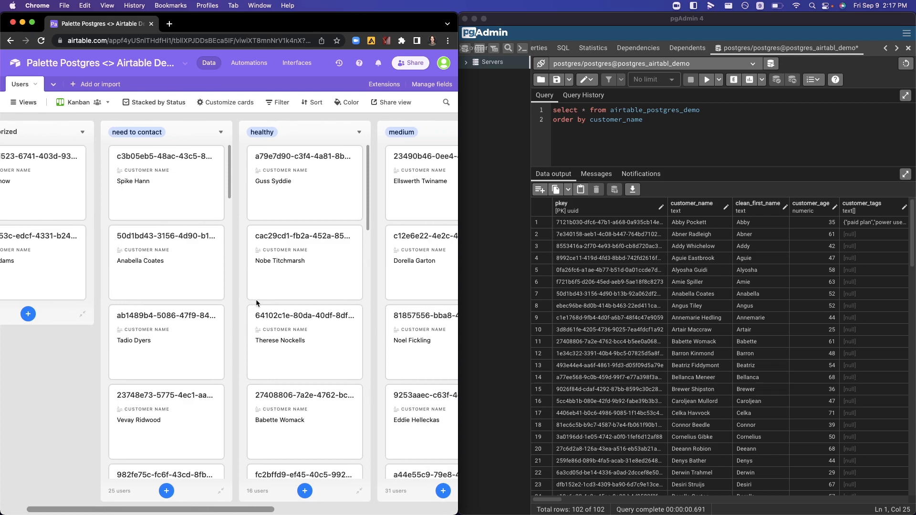
pyautogui.hscroll(3, 203, 188)
pyautogui.hscroll(4, 202, 187)
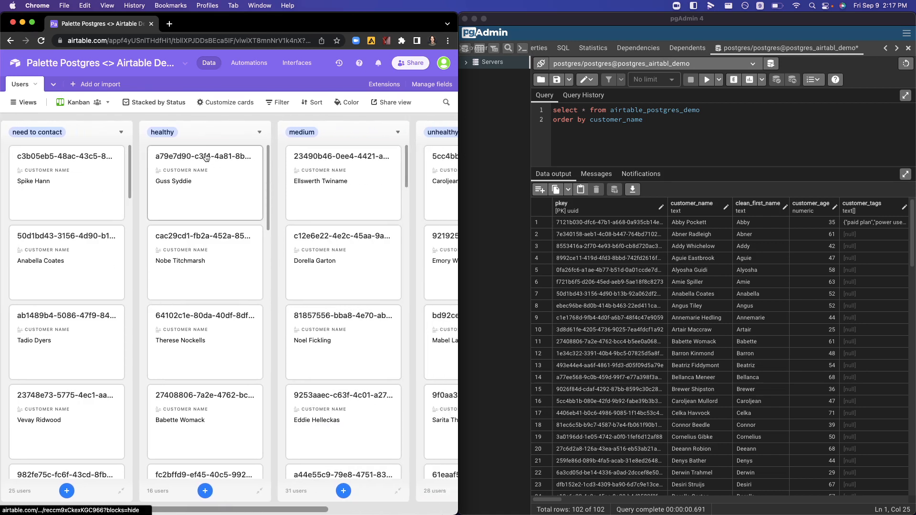
pyautogui.hscroll(-2, 334, 190)
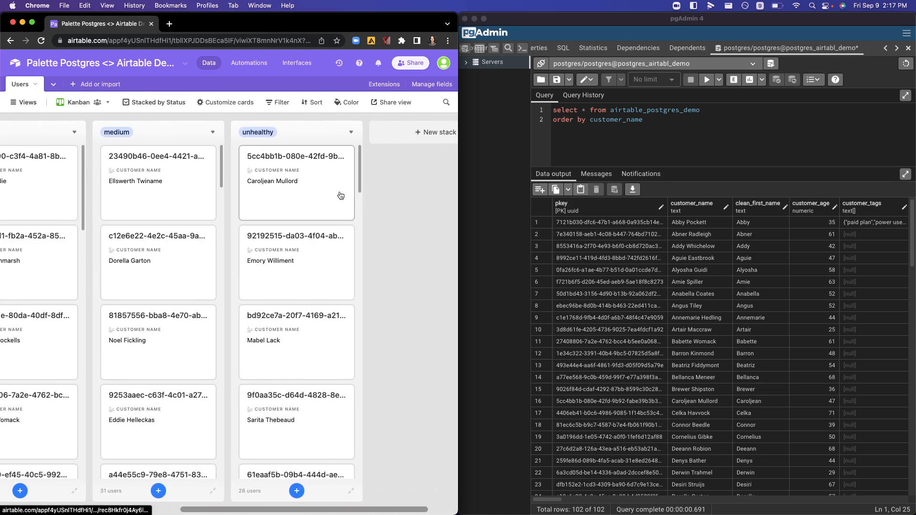
pyautogui.hscroll(-3, 158, 199)
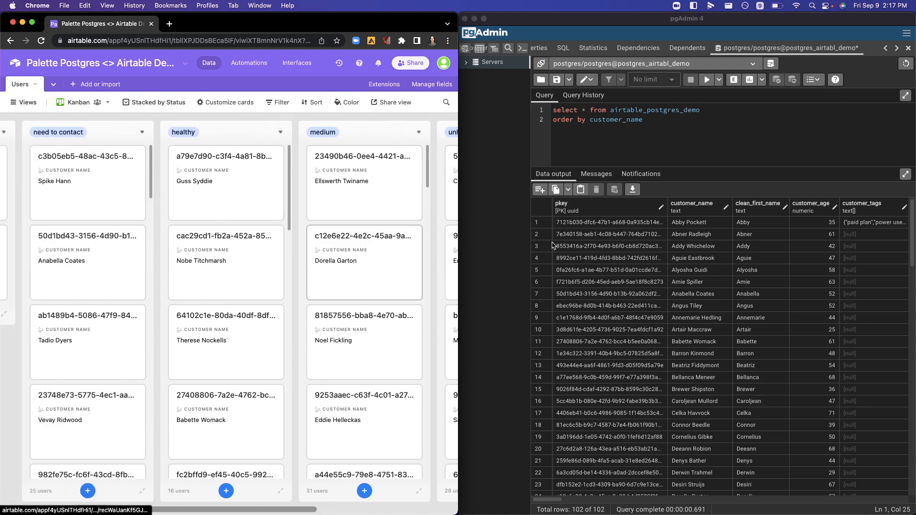
# Step: Move the first card of the need to contact stack to second place in the healthy stack
pyautogui.hscroll(-3, 226, 234)
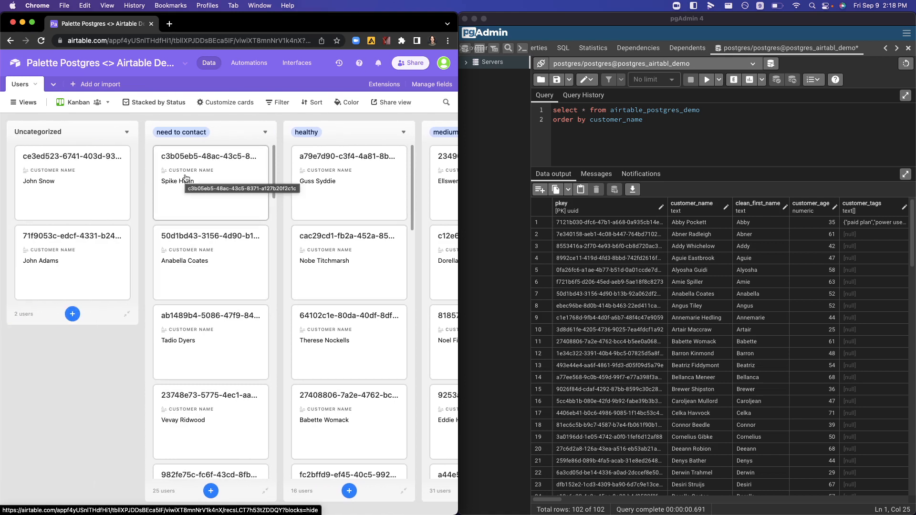
pyautogui.hscroll(1, 186, 178)
pyautogui.moveTo(187, 178)
pyautogui.mouseDown()
pyautogui.moveTo(306, 231)
pyautogui.moveTo(318, 248)
pyautogui.mouseUp()
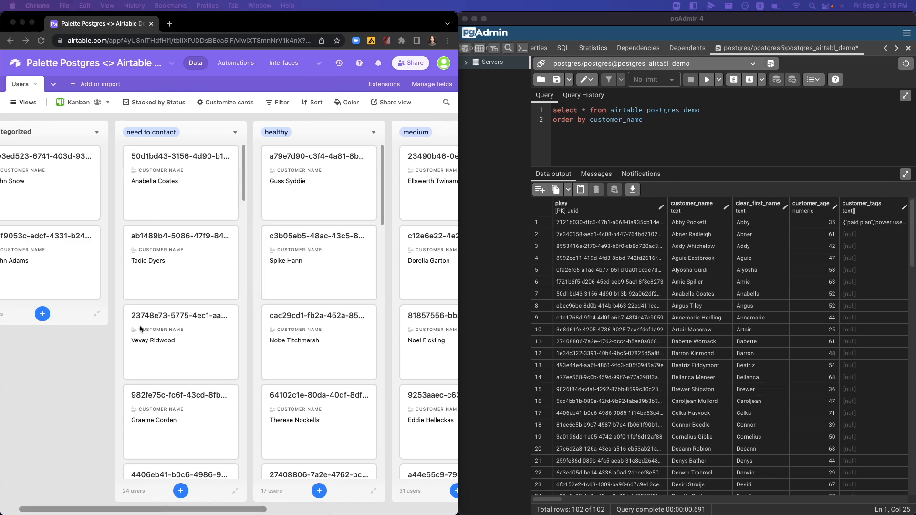
# Step: Switch to pgAdmin, rerun the airtable_postgres_demo query and check the status value of the moved customer's row
pyautogui.click(636, 145)
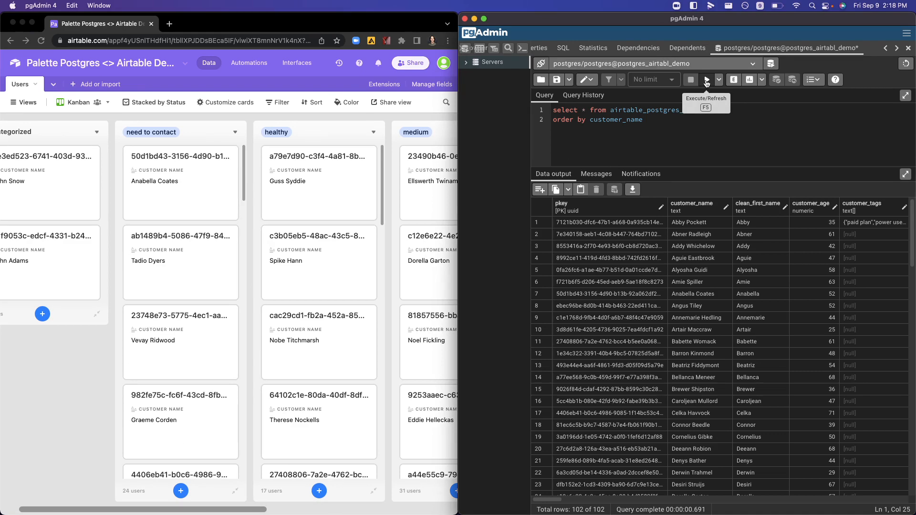
pyautogui.click(707, 81)
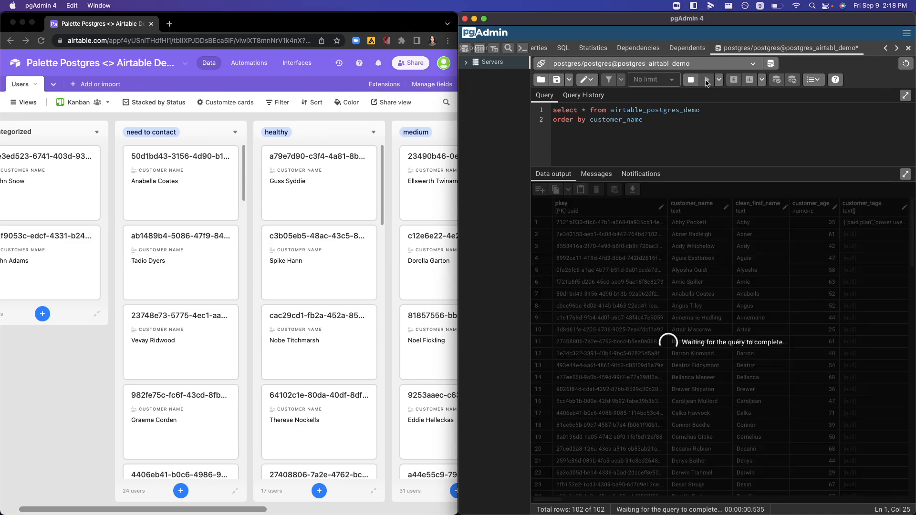
pyautogui.scroll(-10, 747, 310)
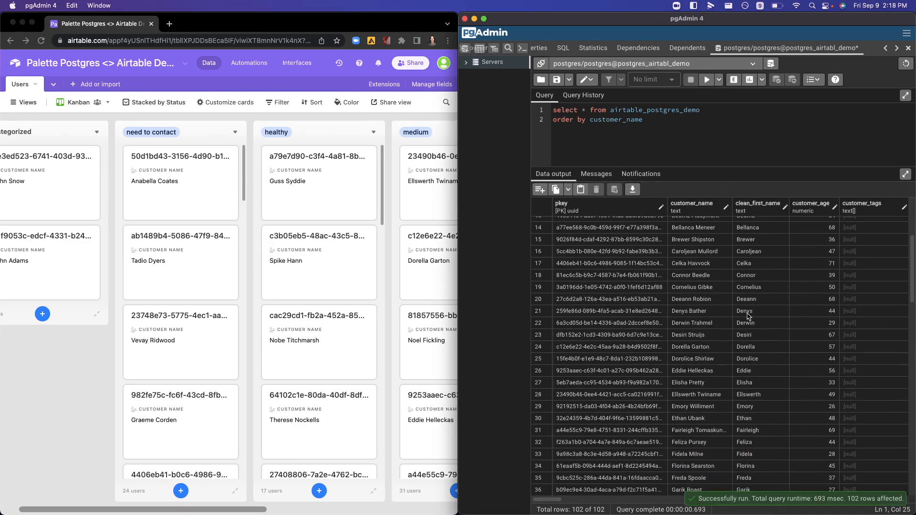
pyautogui.scroll(-15, 748, 316)
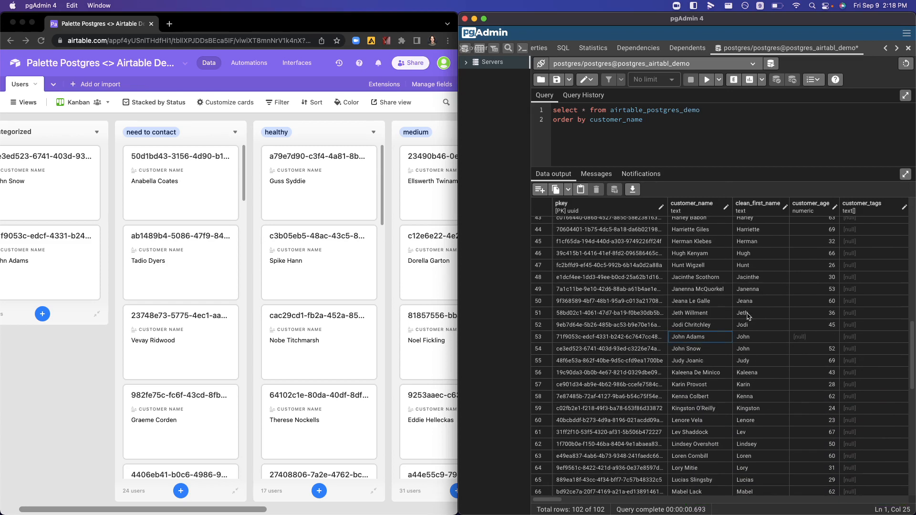
pyautogui.scroll(-5, 748, 316)
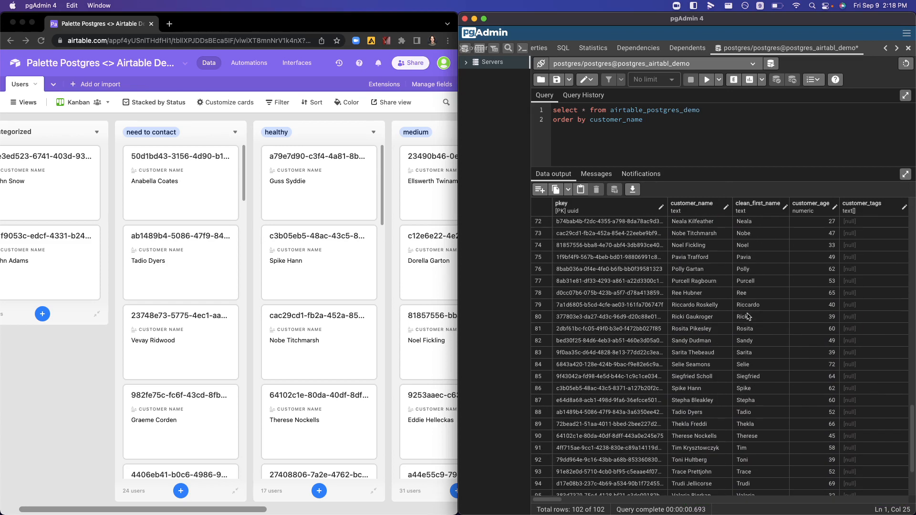
pyautogui.hscroll(5, 711, 388)
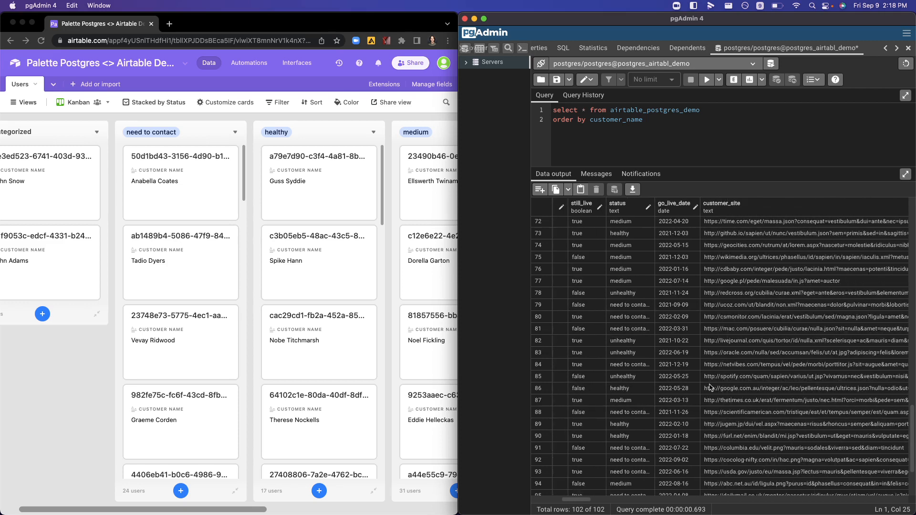
pyautogui.click(624, 390)
# Step: Switch to Airtable, open the second card in the healthy stack, set its Customer age to 63 and close the record
pyautogui.click(286, 196)
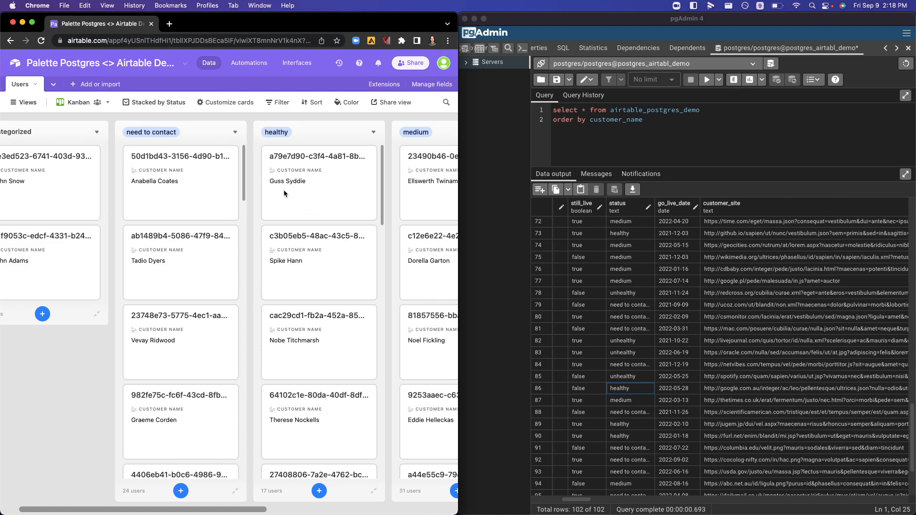
pyautogui.click(285, 253)
pyautogui.scroll(-4, 278, 240)
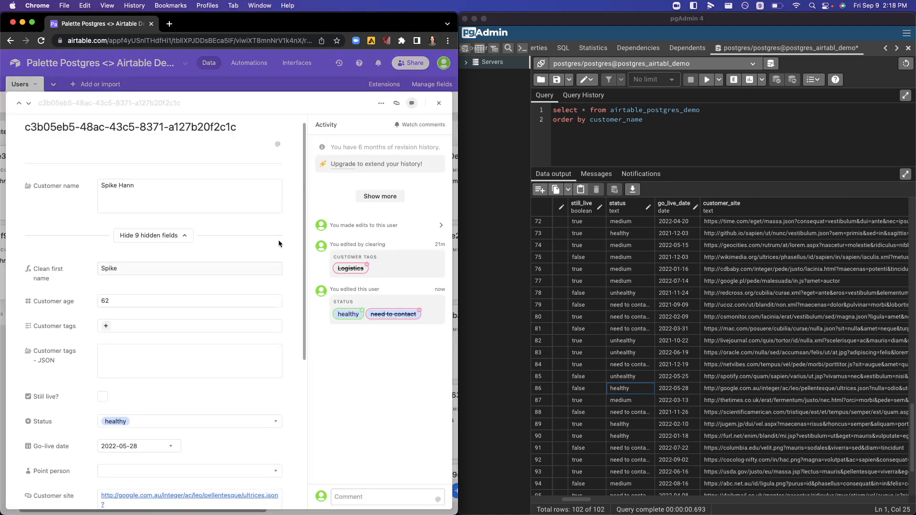
pyautogui.scroll(-3, 186, 293)
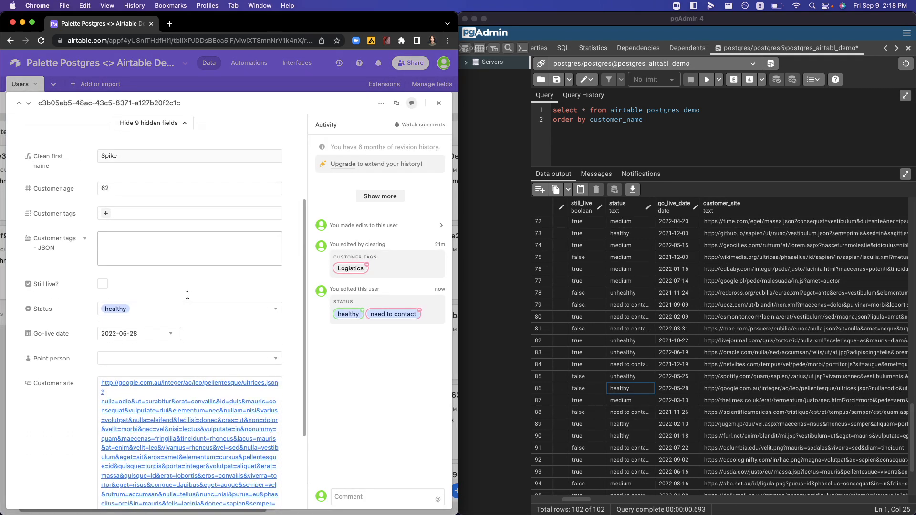
pyautogui.click(145, 175)
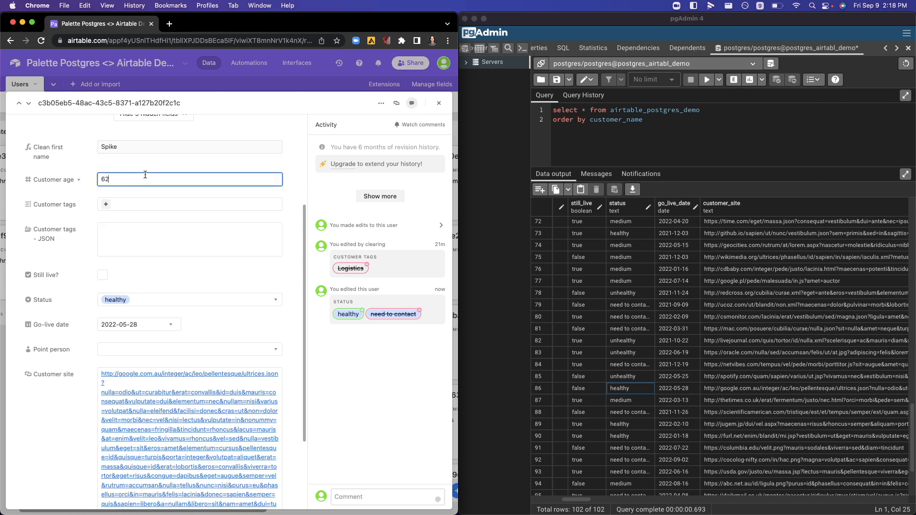
pyautogui.press('BackSpace')
pyautogui.press('BackSpace')
pyautogui.write('63')
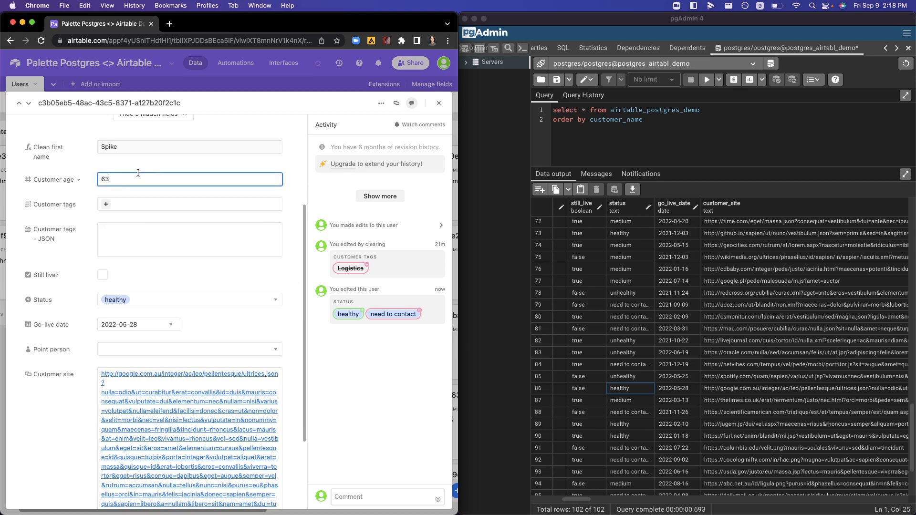
pyautogui.scroll(-5, 119, 313)
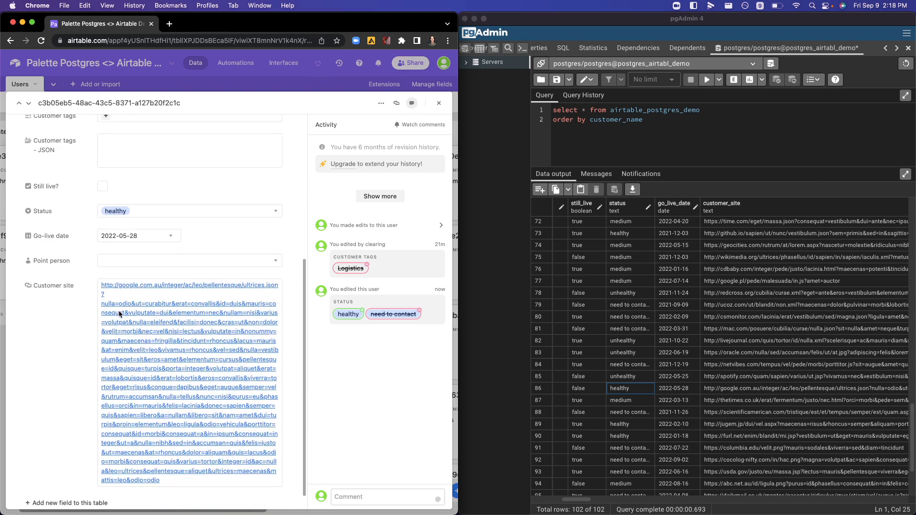
pyautogui.scroll(8, 119, 314)
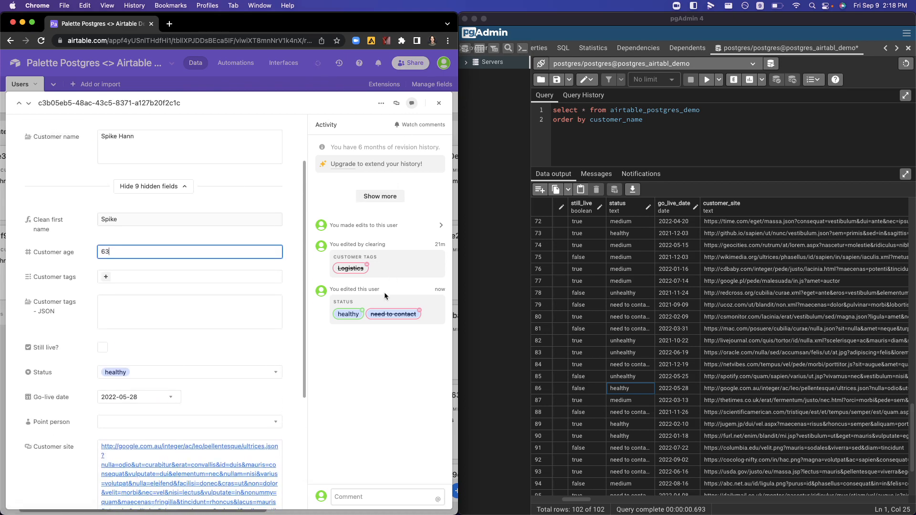
pyautogui.scroll(-5, 231, 311)
pyautogui.scroll(8, 231, 311)
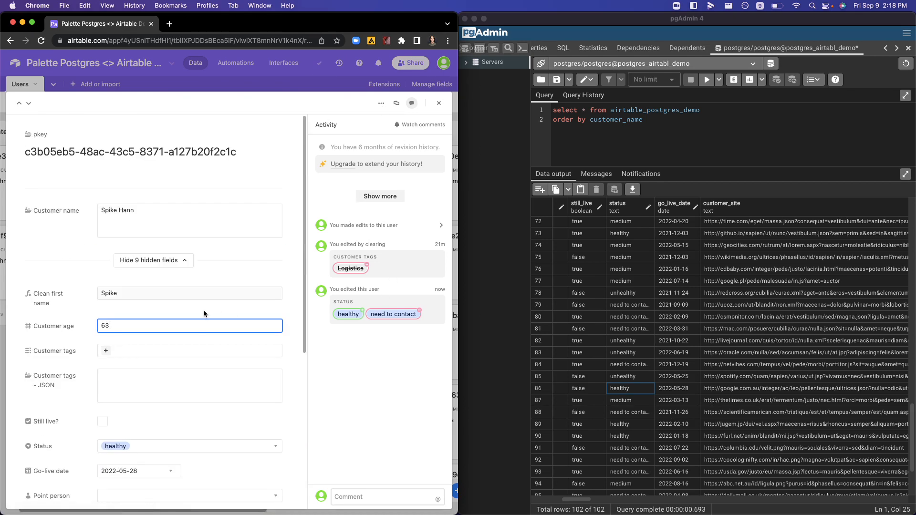
pyautogui.click(440, 105)
# Step: Switch to pgAdmin, rerun the airtable_postgres_demo query and check the edited customer's customer_age value
pyautogui.hscroll(-15, 649, 415)
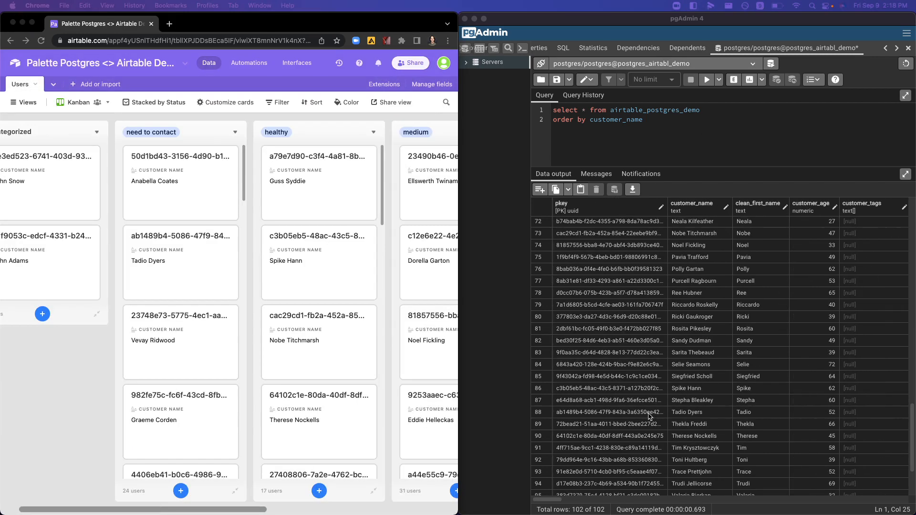
pyautogui.click(746, 125)
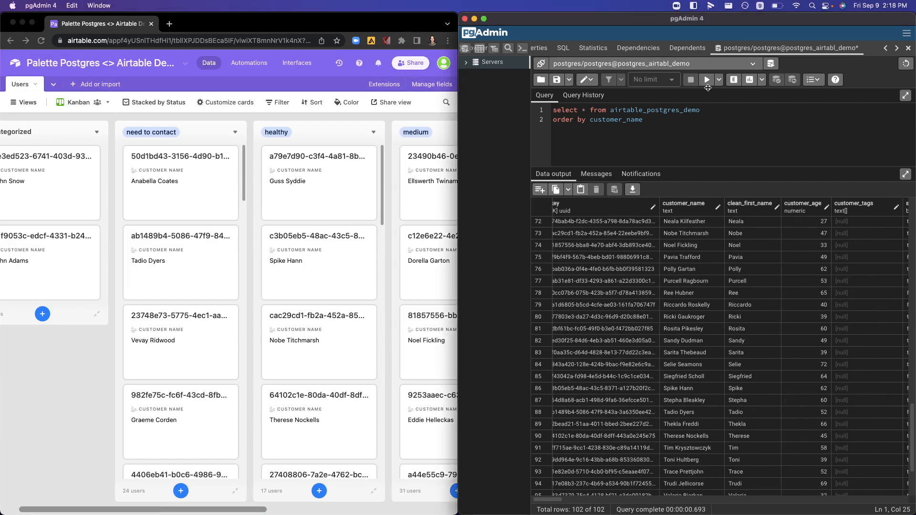
pyautogui.click(709, 85)
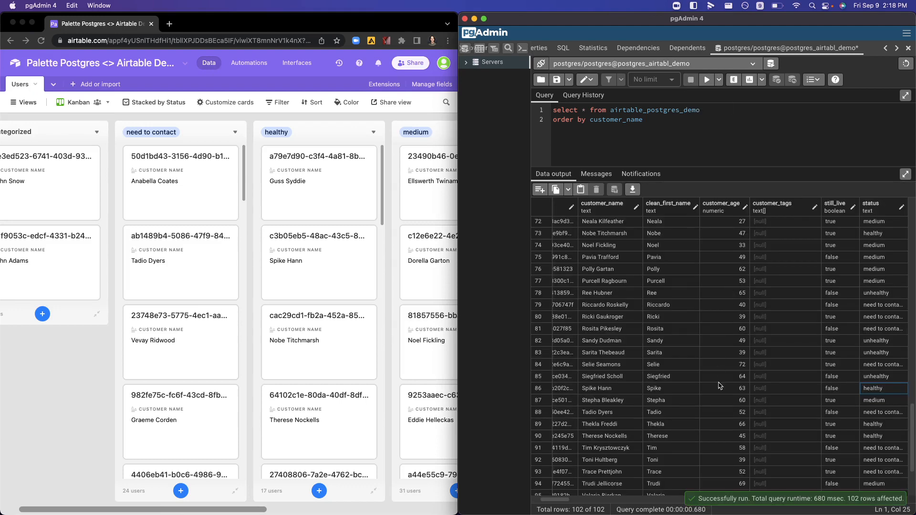
pyautogui.click(665, 387)
pyautogui.click(716, 392)
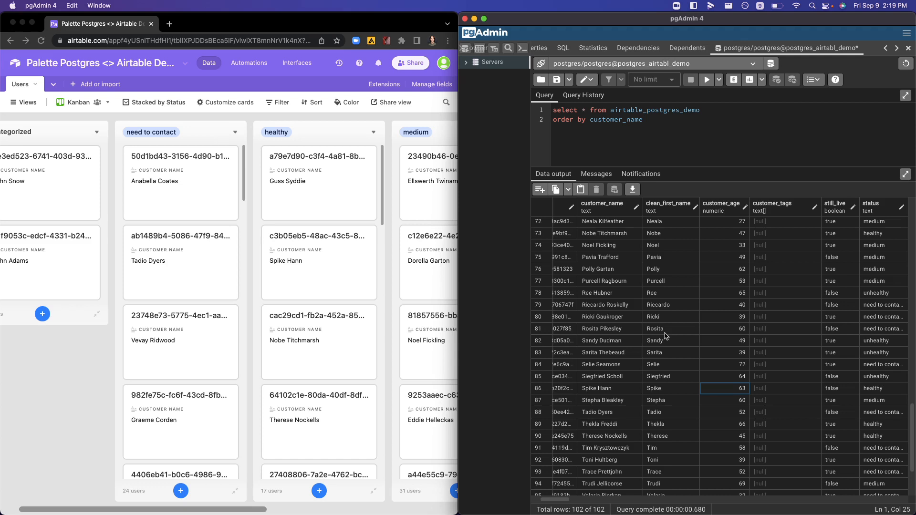
# Step: Switch to Airtable, change the Users table from Kanban to Grid view and look over its fields
pyautogui.click(84, 105)
pyautogui.moveTo(92, 106)
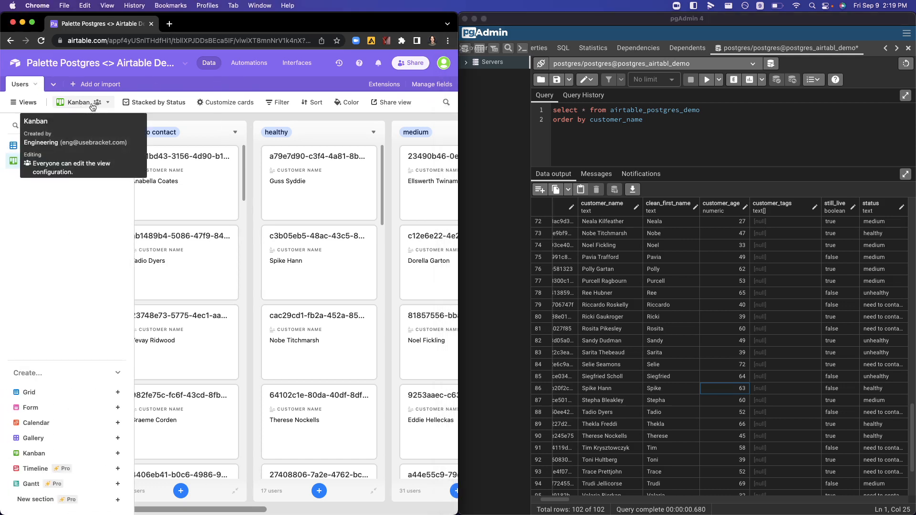
pyautogui.click(35, 146)
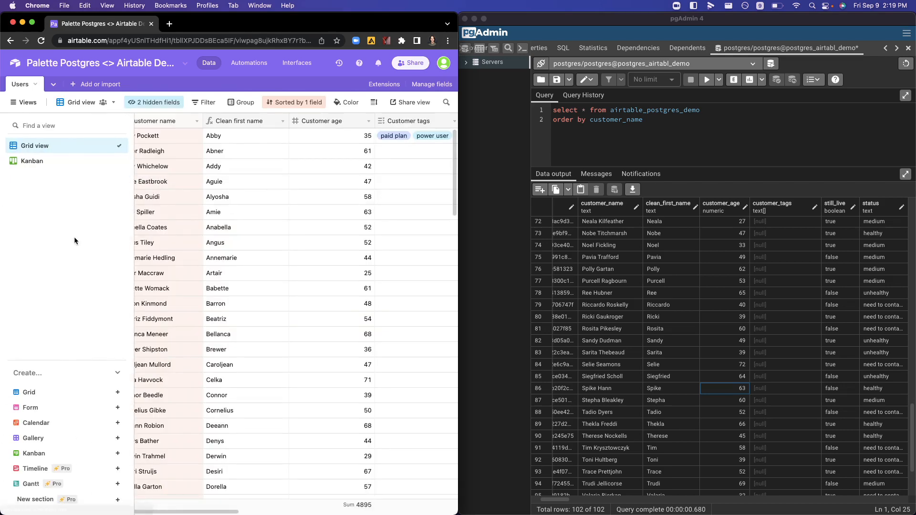
pyautogui.hscroll(5, 294, 296)
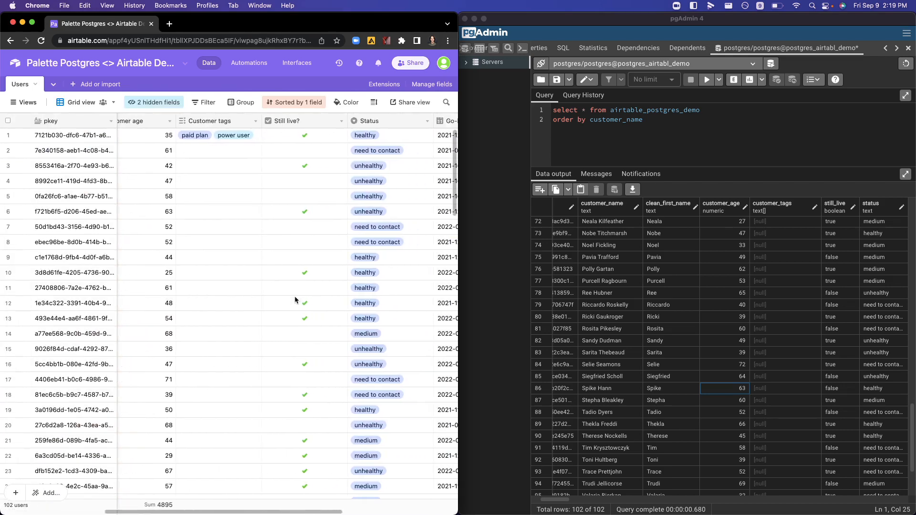
pyautogui.hscroll(-5, 295, 297)
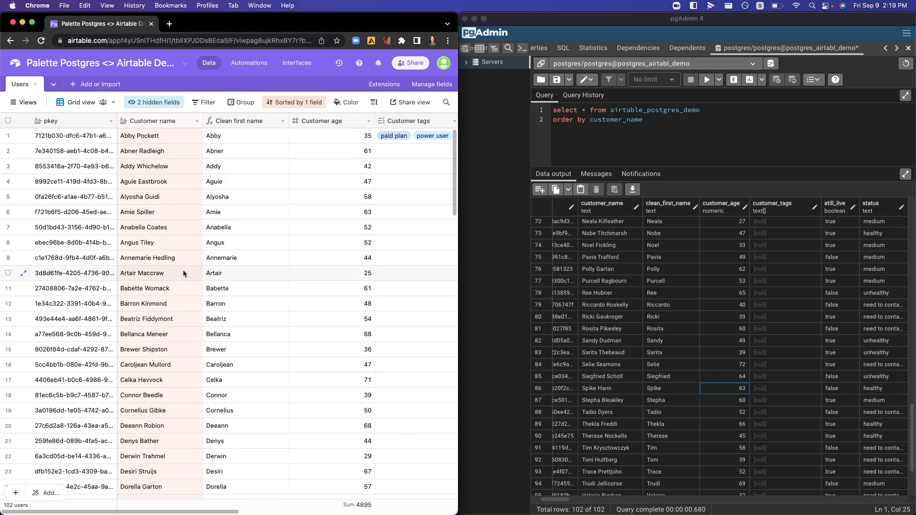
# Step: Open the Users Dashboard page of the base's unpublished Interface
pyautogui.click(301, 68)
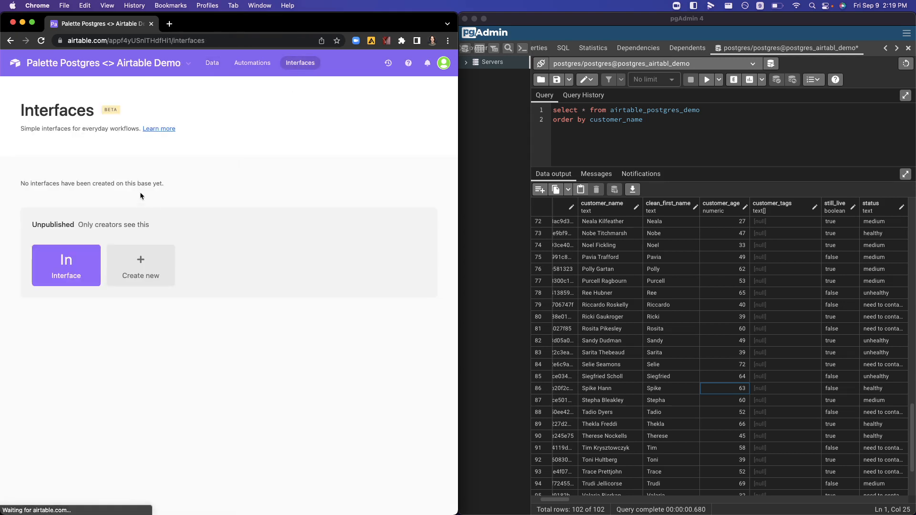
pyautogui.click(72, 264)
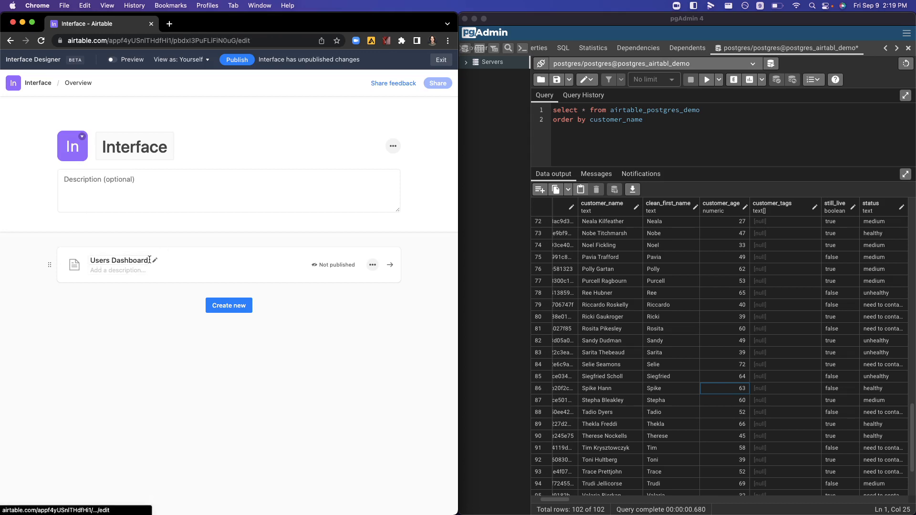
pyautogui.click(202, 270)
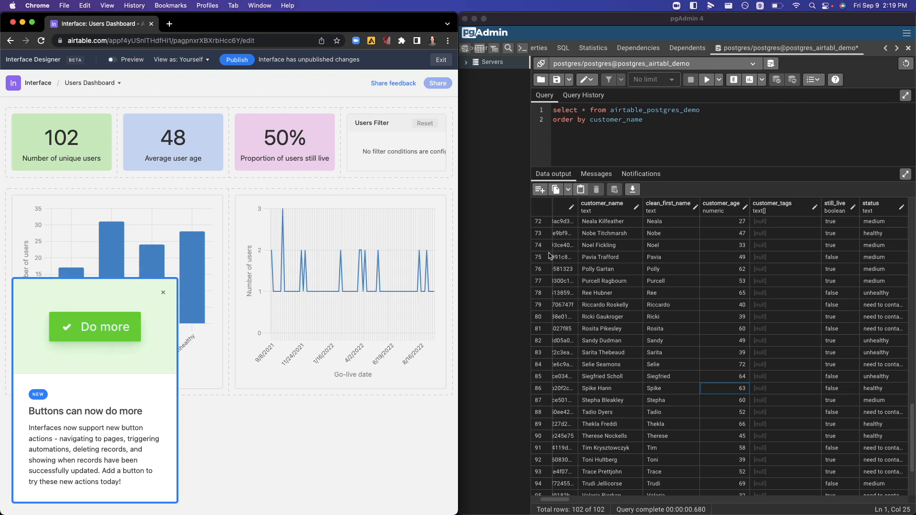
# Step: Dismiss the new-buttons announcement and the list of addable elements, and review the dashboard's summary numbers and charts
pyautogui.click(163, 293)
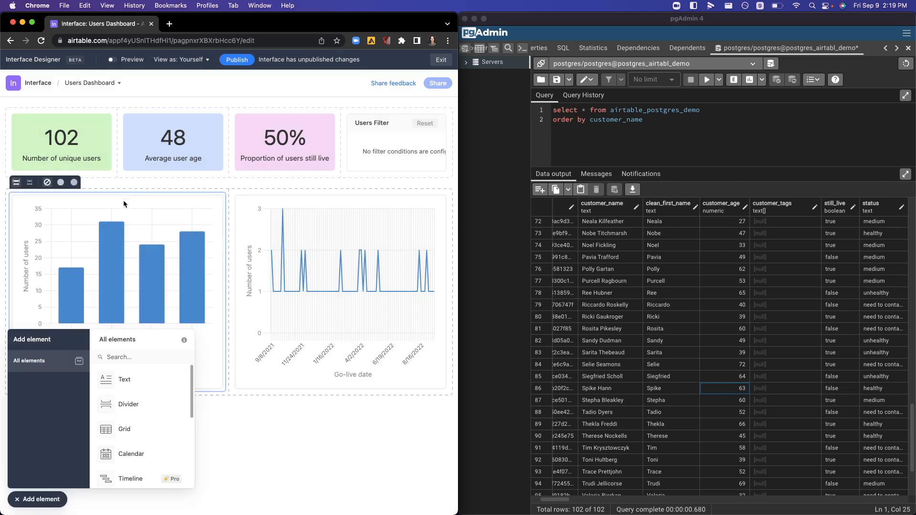
pyautogui.click(96, 147)
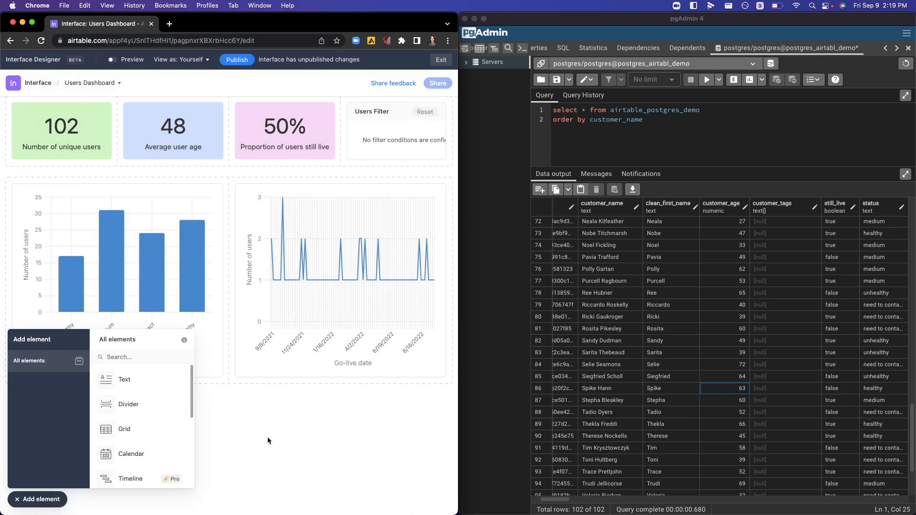
pyautogui.click(210, 134)
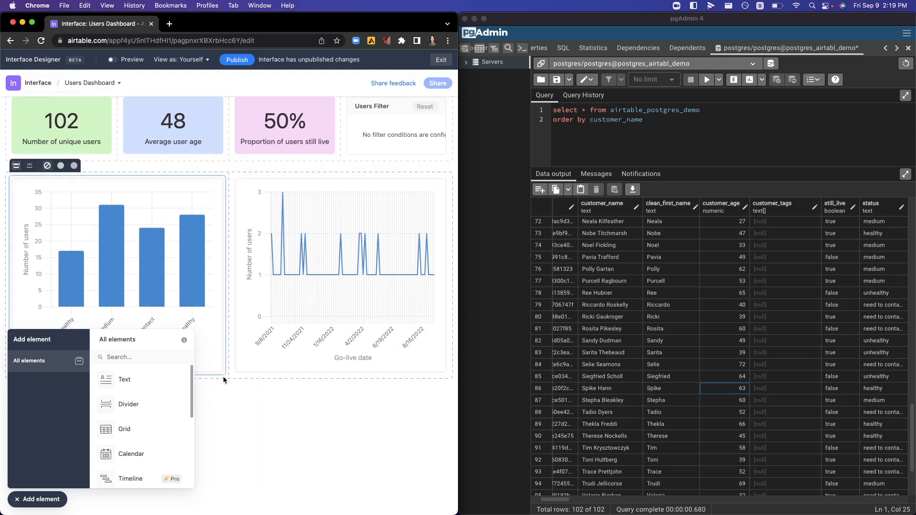
pyautogui.click(36, 499)
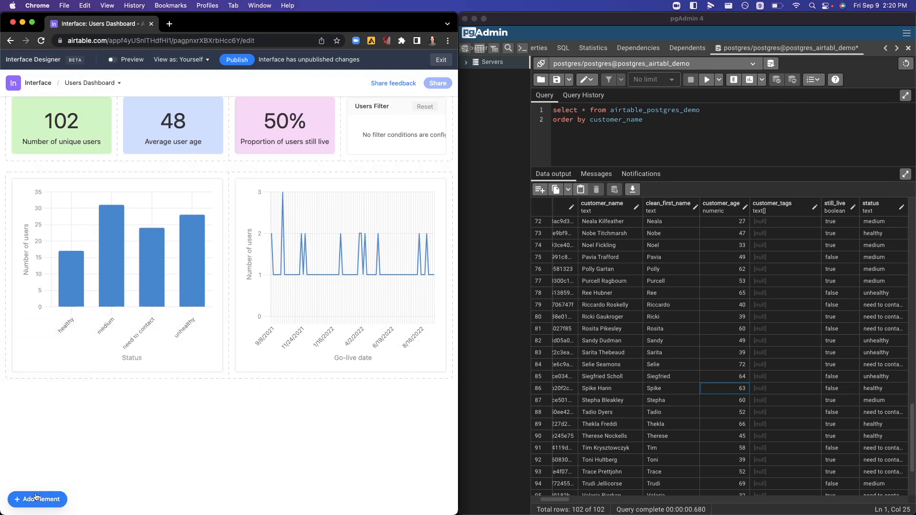
pyautogui.scroll(1, 136, 357)
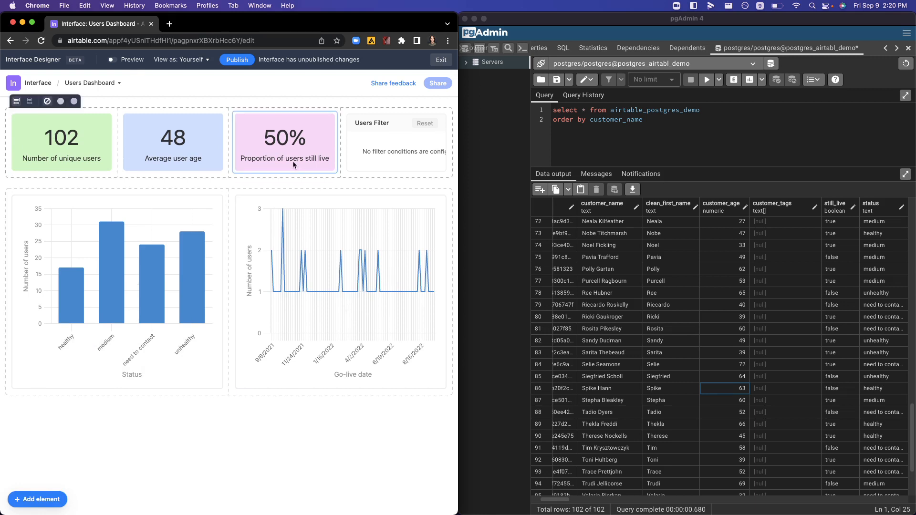
# Step: Switch to pgAdmin, set still_live to true in rows 75, 78, 79 and 81, and save the data changes
pyautogui.hscroll(2, 594, 332)
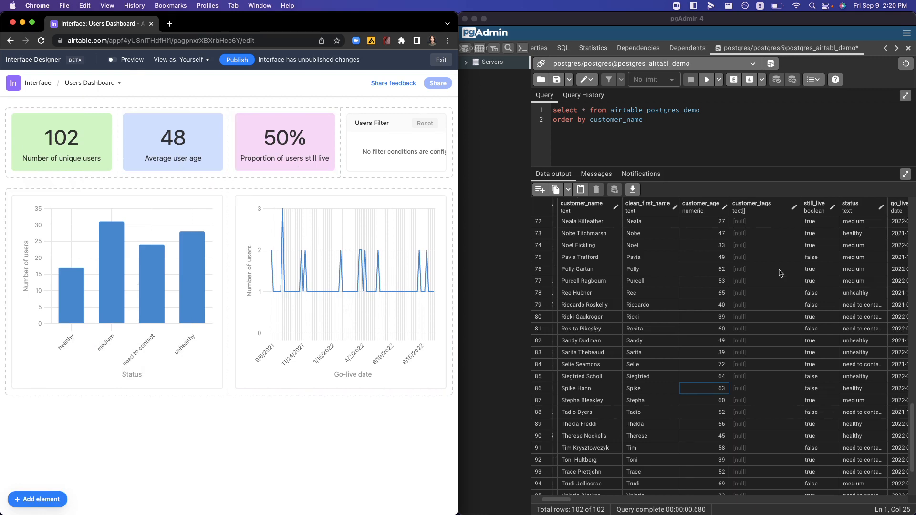
pyautogui.click(826, 223)
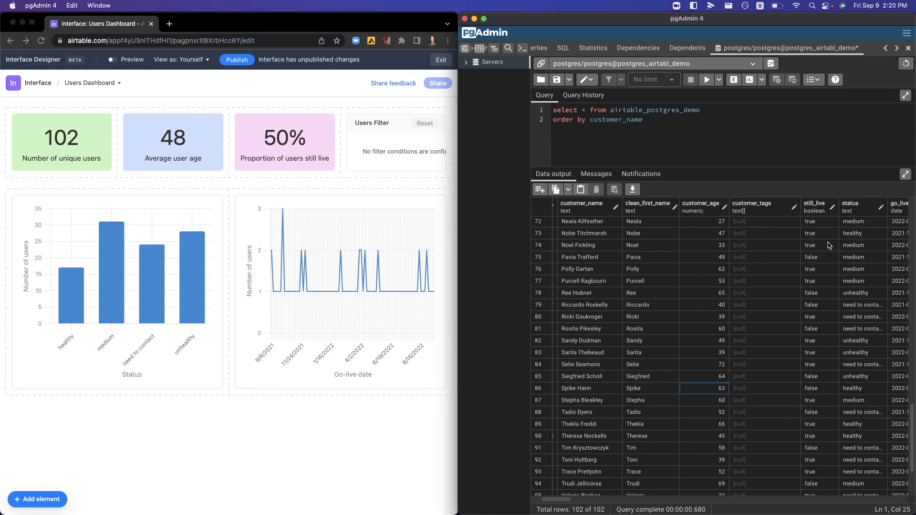
pyautogui.doubleClick(825, 258)
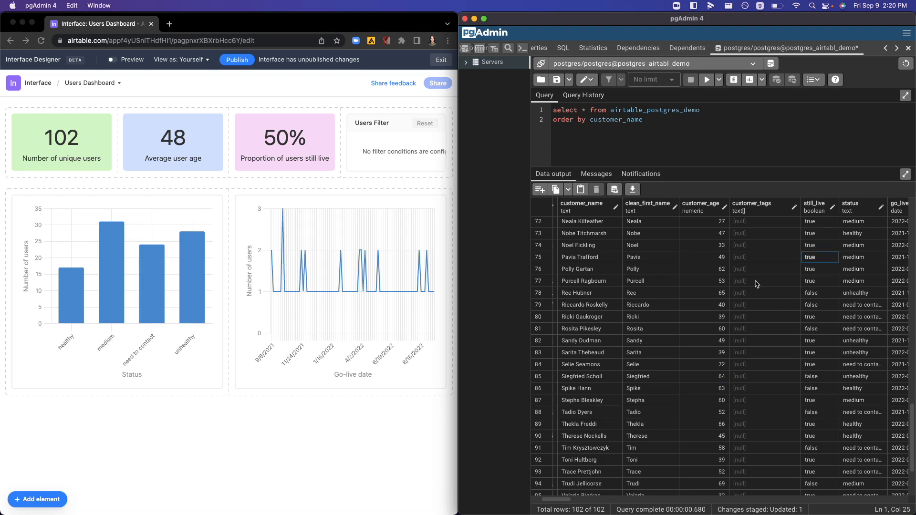
pyautogui.doubleClick(816, 295)
pyautogui.doubleClick(809, 305)
pyautogui.click(807, 305)
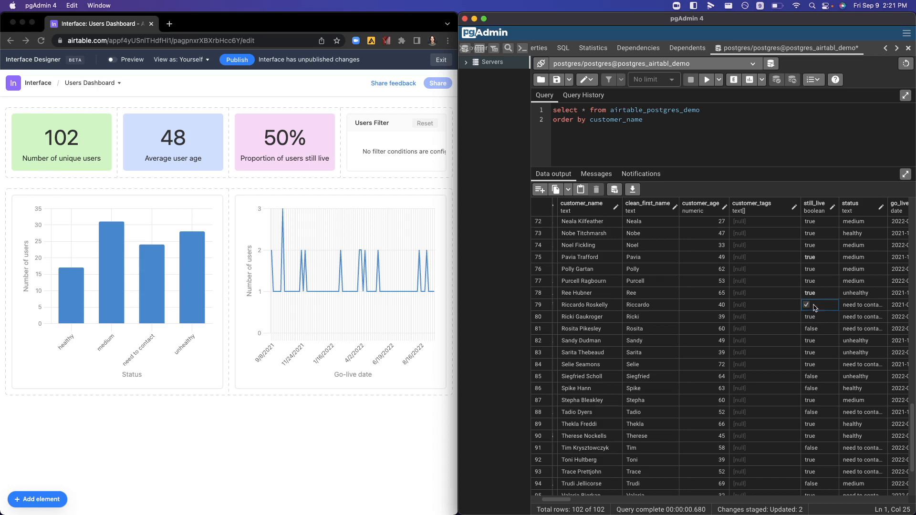
pyautogui.doubleClick(813, 328)
pyautogui.click(807, 329)
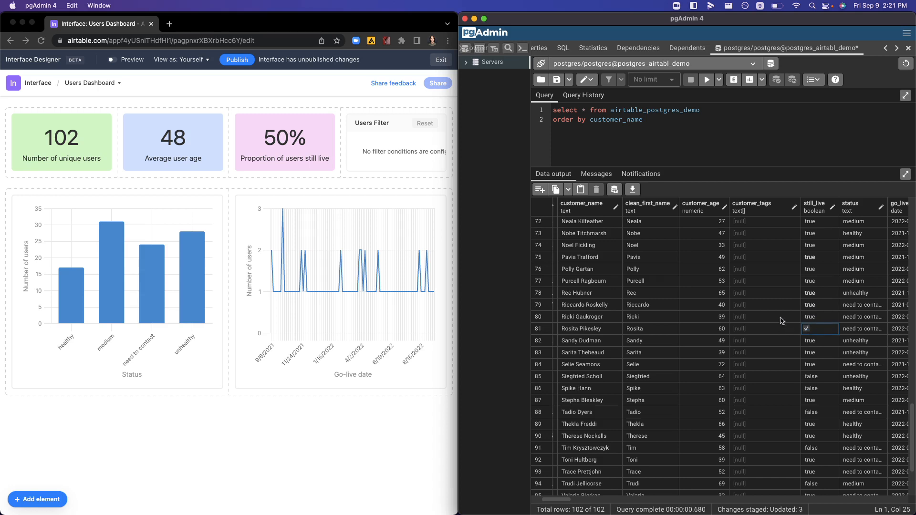
pyautogui.click(615, 191)
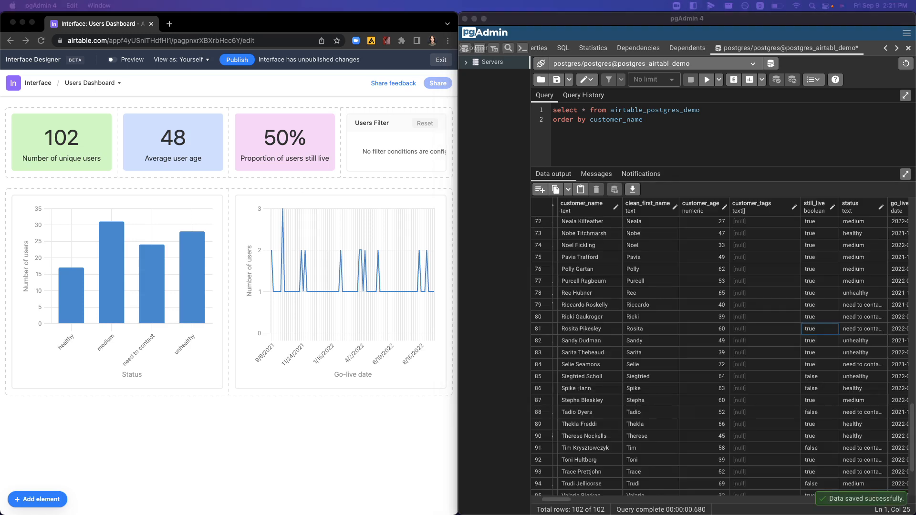
# Step: Switch to Airtable and check the Proportion of users still live figure on the Users Dashboard
pyautogui.click(336, 184)
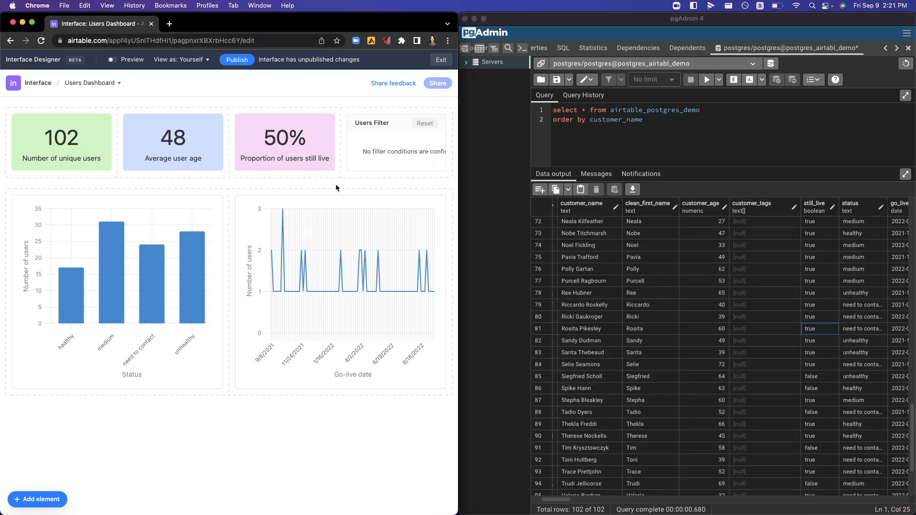